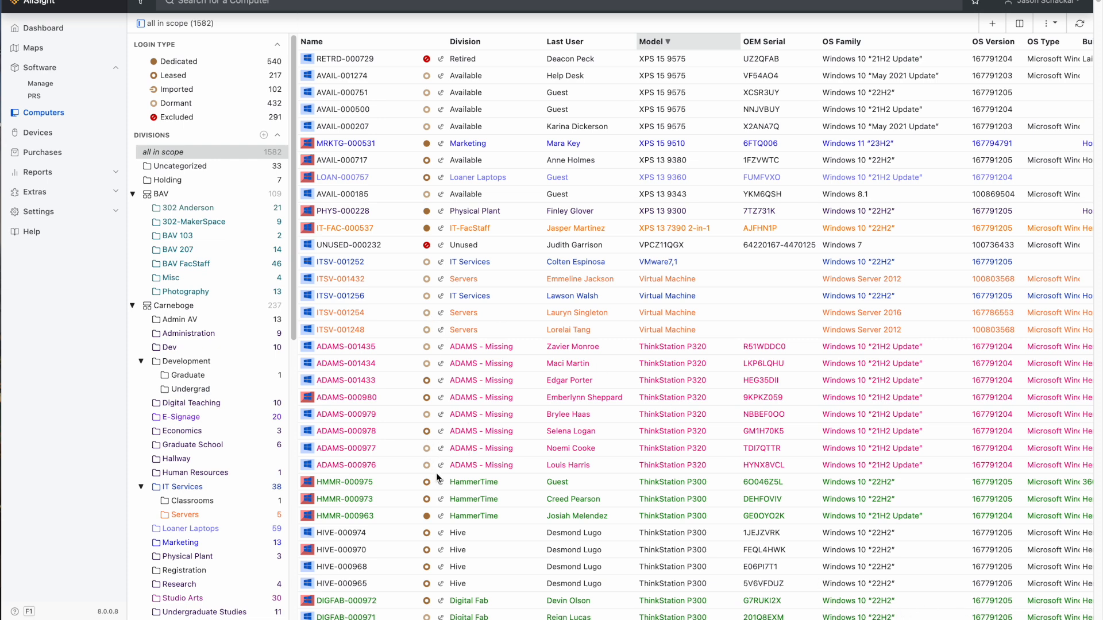
# Open computer HMMR-000975 twice to examine its asset details, returning to the computer list each time.
pyautogui.doubleClick(351, 484)
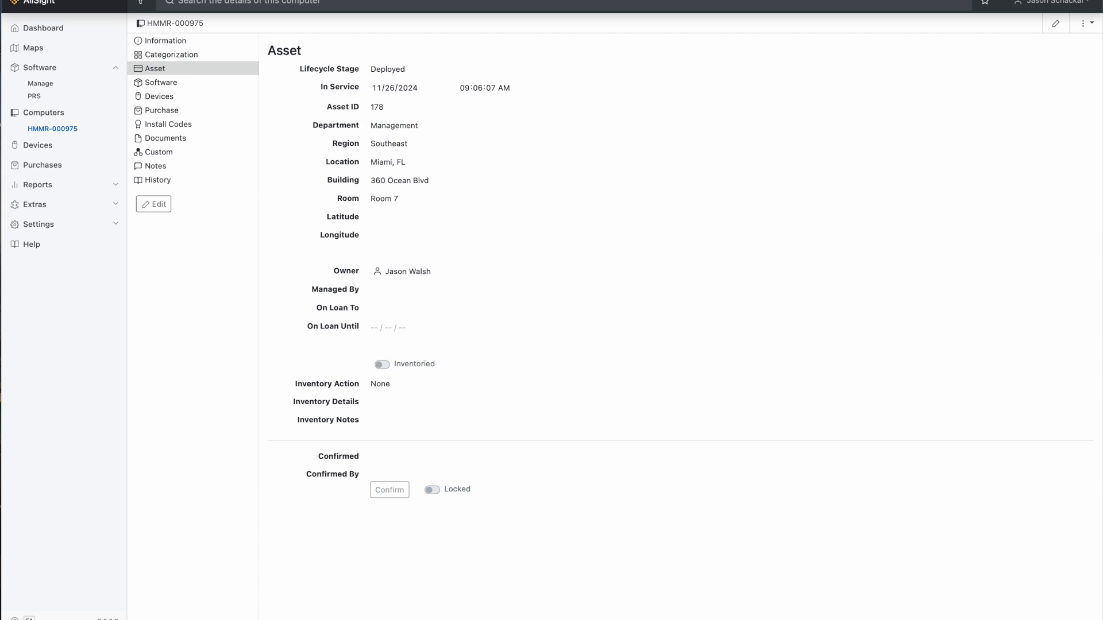
pyautogui.hotkey('alt', 'Left')
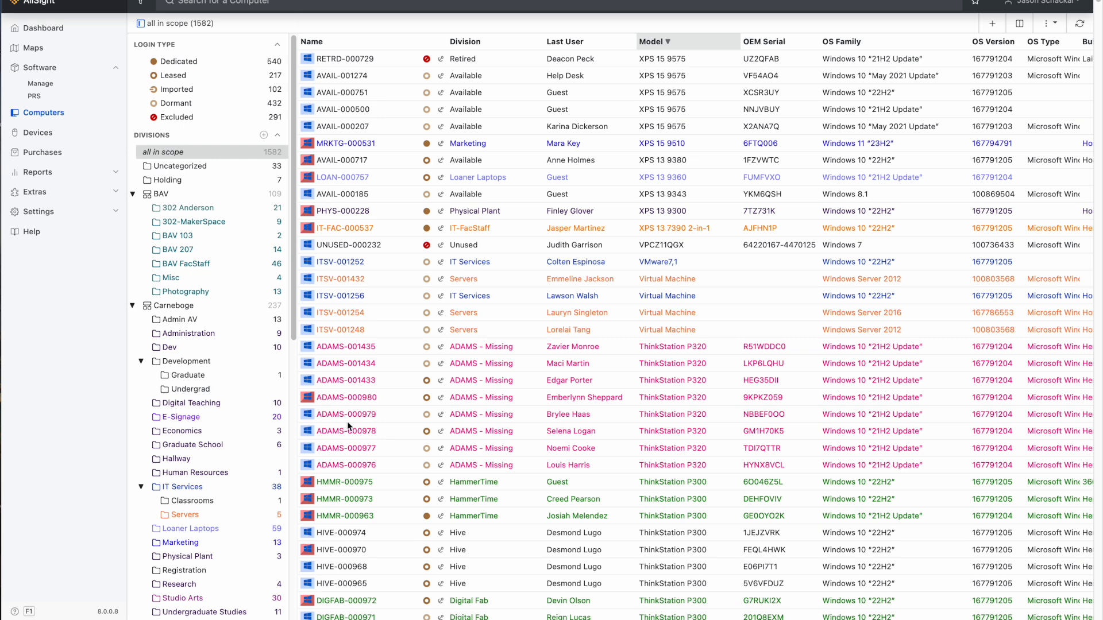
pyautogui.click(357, 484)
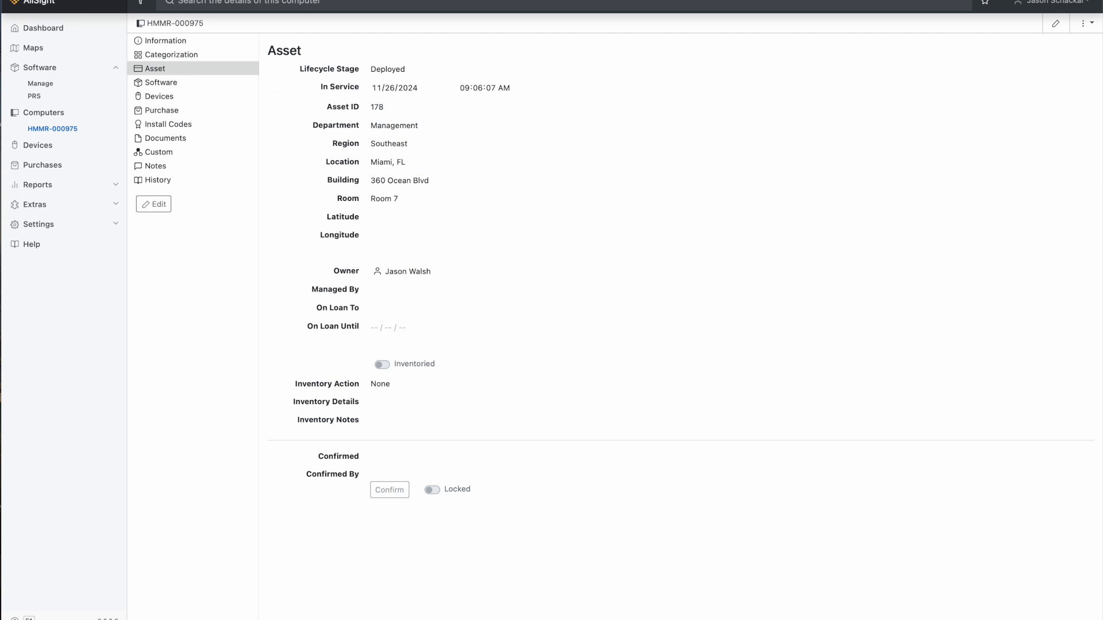
pyautogui.hotkey('alt', 'Left')
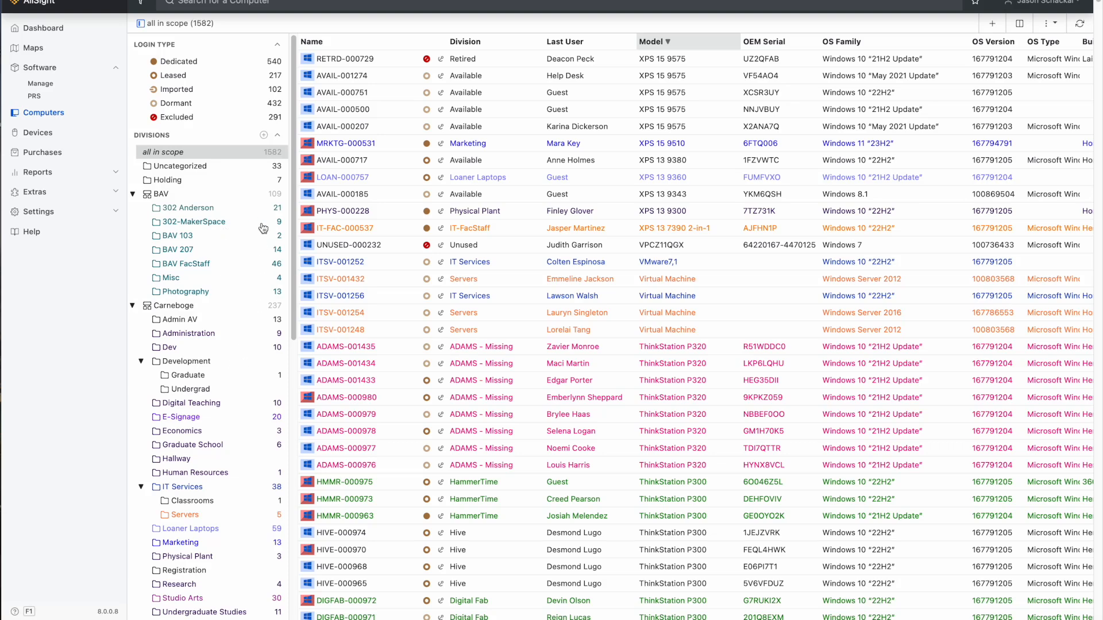
# Create a division named "New Division" with the default color, update and privacy settings.
pyautogui.click(264, 136)
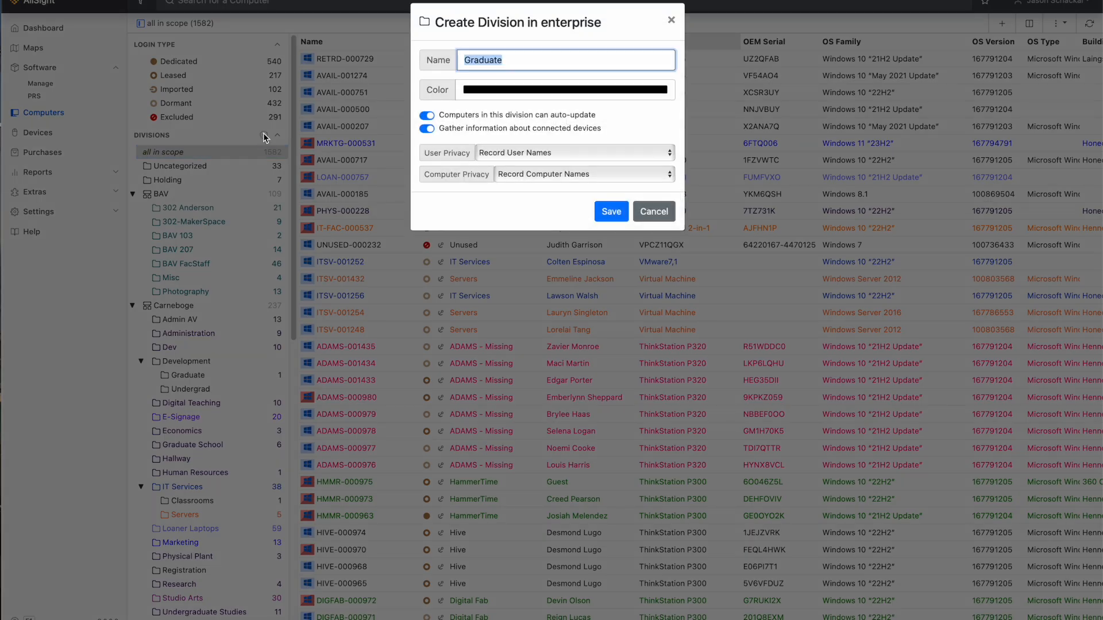
pyautogui.click(540, 63)
pyautogui.press('BackSpace')
pyautogui.press('BackSpace')
pyautogui.press('BackSpace')
pyautogui.press('BackSpace')
pyautogui.press('BackSpace')
pyautogui.press('BackSpace')
pyautogui.press('BackSpace')
pyautogui.press('BackSpace')
pyautogui.write('New Division')
pyautogui.write('Something')
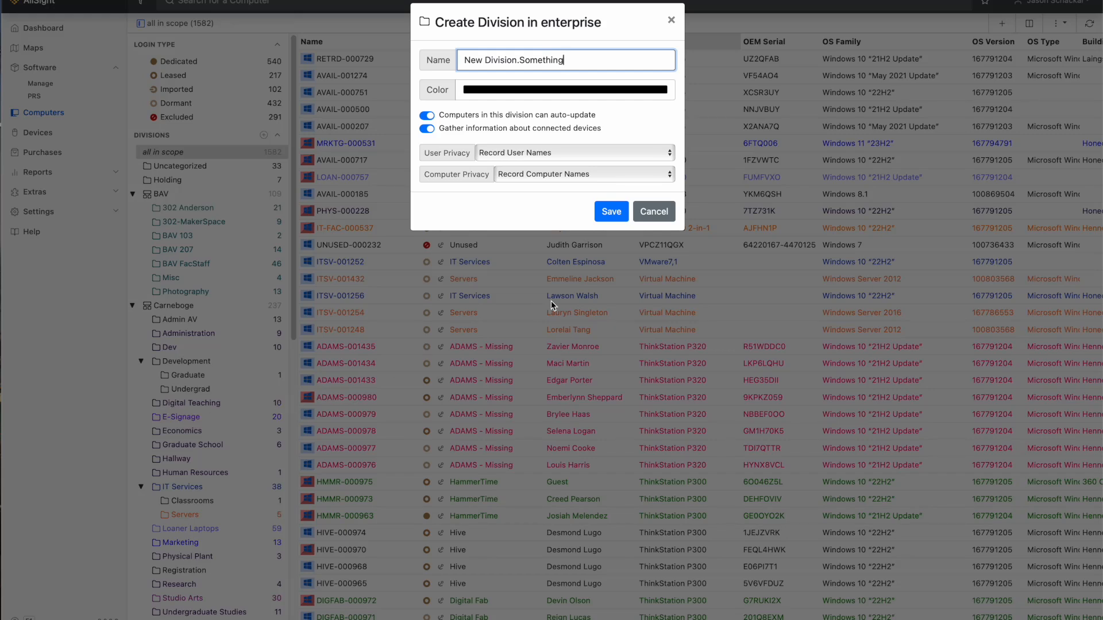
pyautogui.press('BackSpace')
pyautogui.press('BackSpace')
pyautogui.press('BackSpace')
pyautogui.press('BackSpace')
pyautogui.press('BackSpace')
pyautogui.press('BackSpace')
pyautogui.press('BackSpace')
pyautogui.press('BackSpace')
pyautogui.press('BackSpace')
pyautogui.click(611, 212)
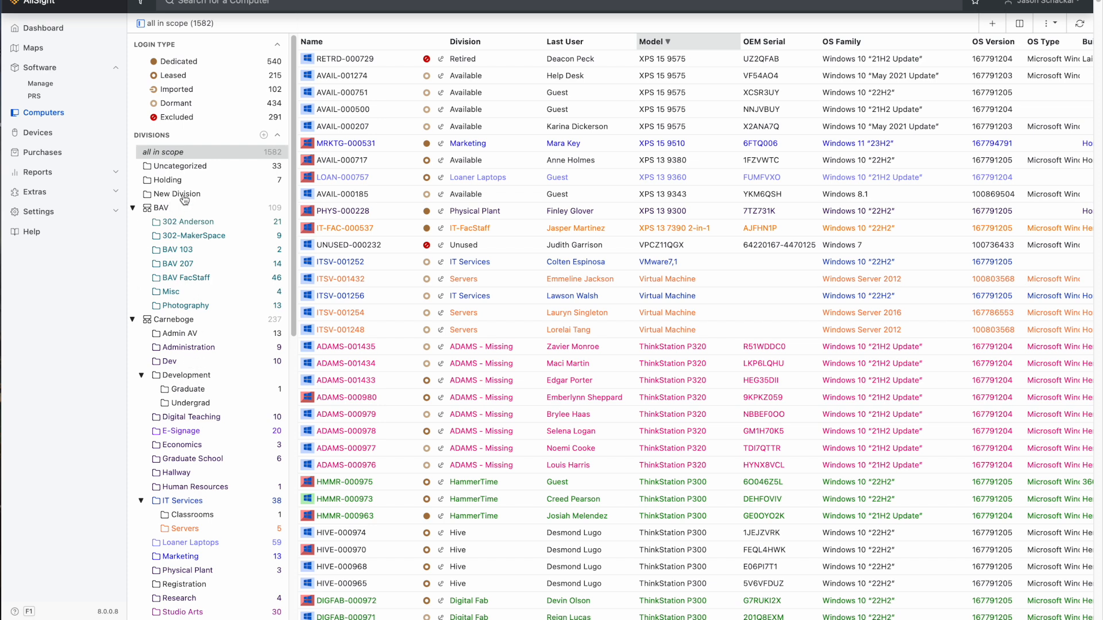
# Move New Division into Carneboge's Development division, view its computers, and return to all computers in scope.
pyautogui.moveTo(185, 198); pyautogui.dragTo(197, 377)
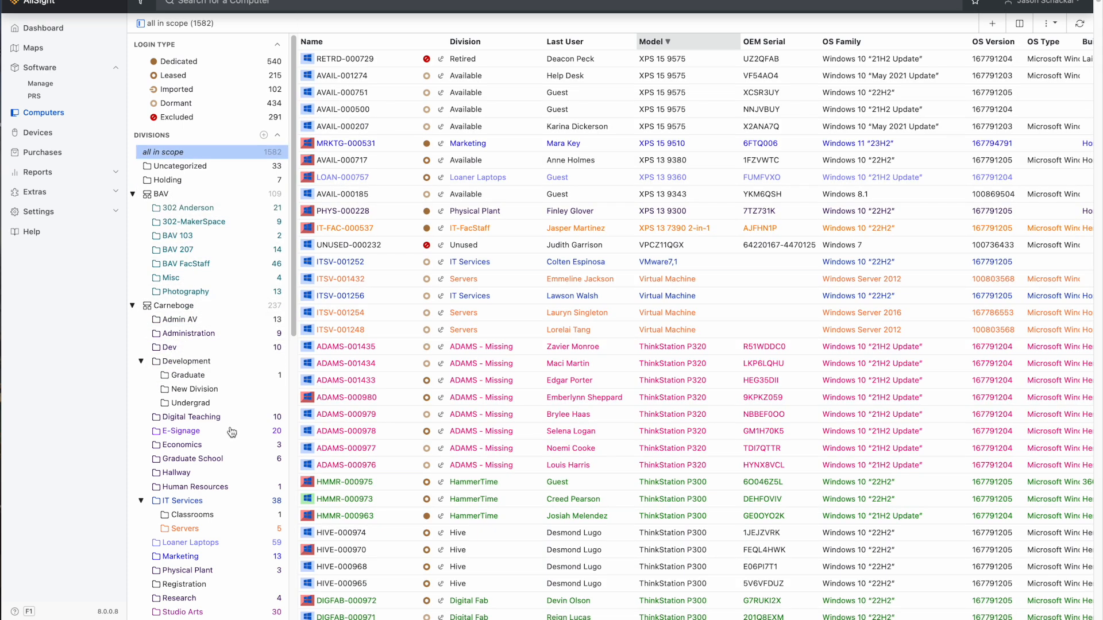
pyautogui.click(198, 389)
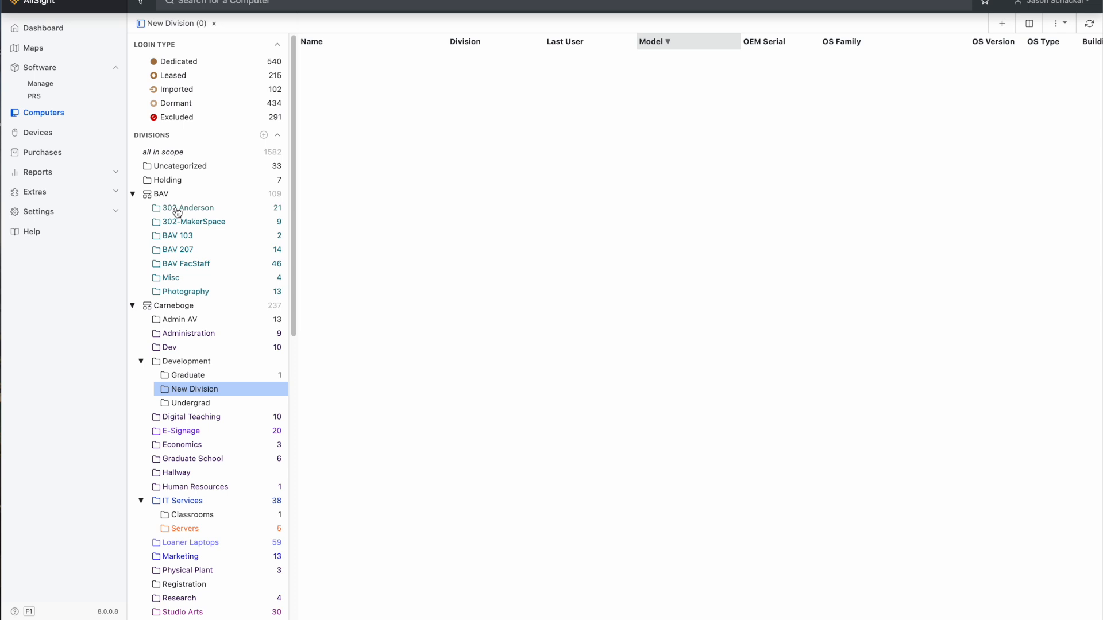
pyautogui.click(176, 155)
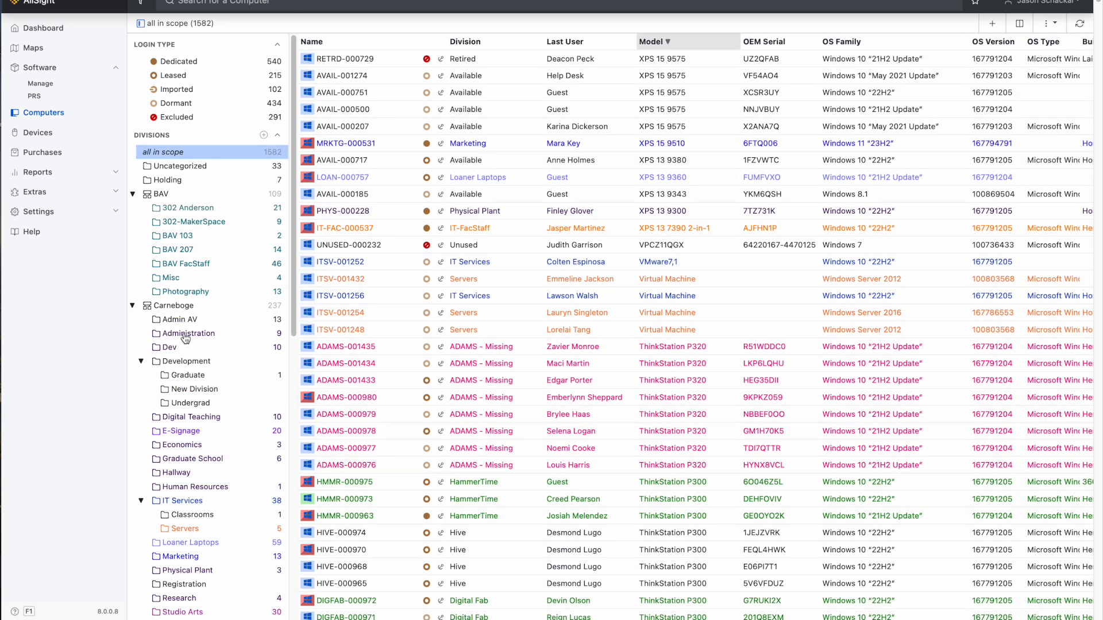
# Expand the computer filters and look over the available filters alongside the divisions and tags.
pyautogui.scroll(-10, 161, 344)
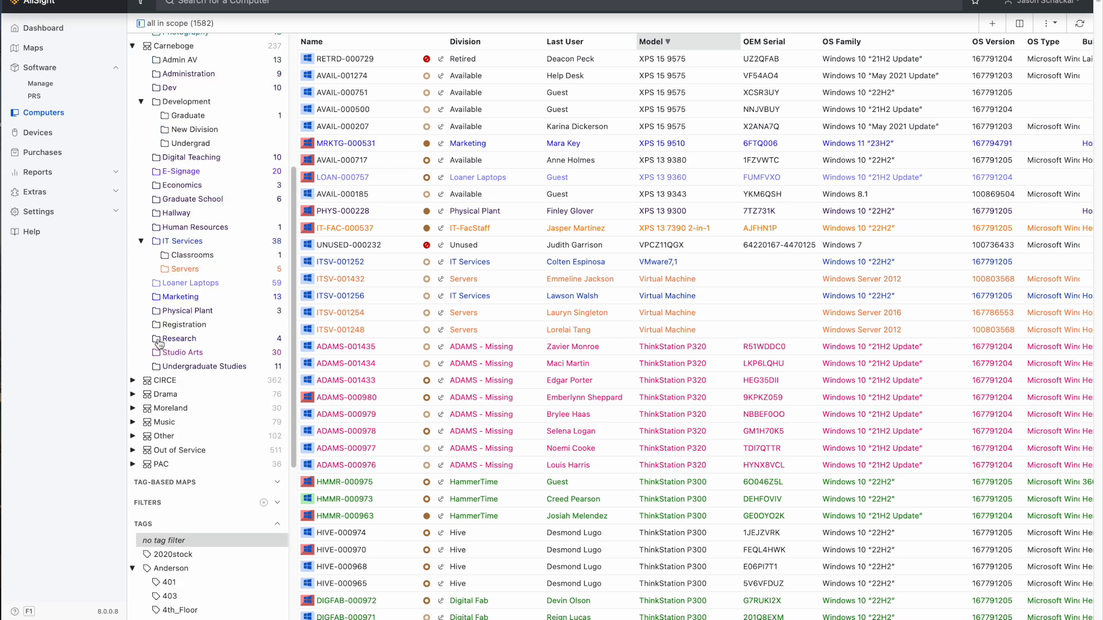
pyautogui.scroll(-6, 159, 343)
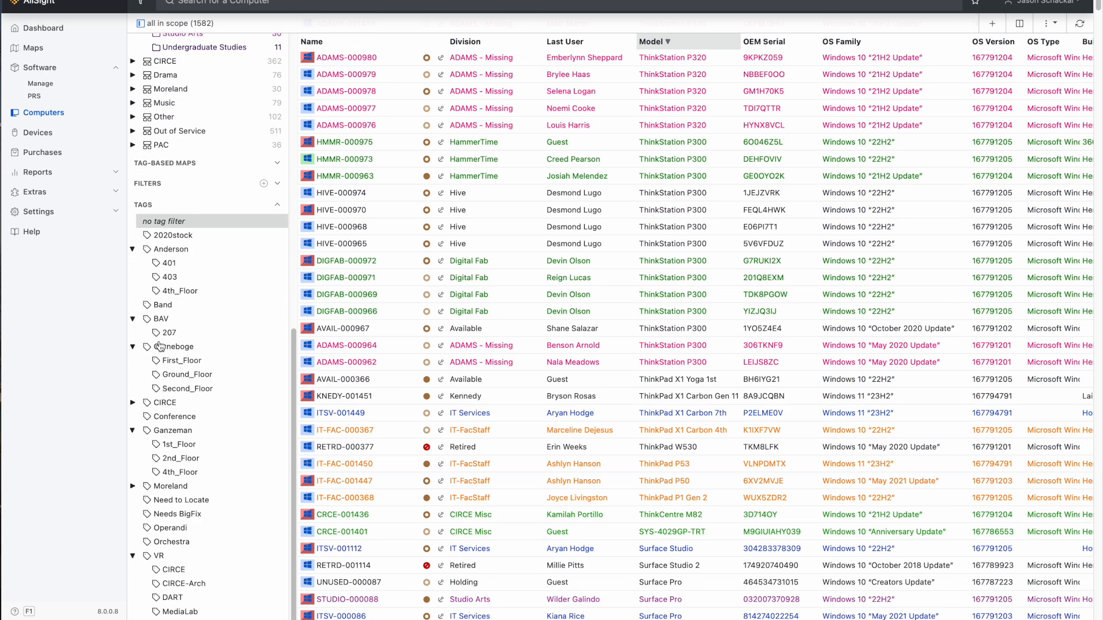
pyautogui.click(278, 184)
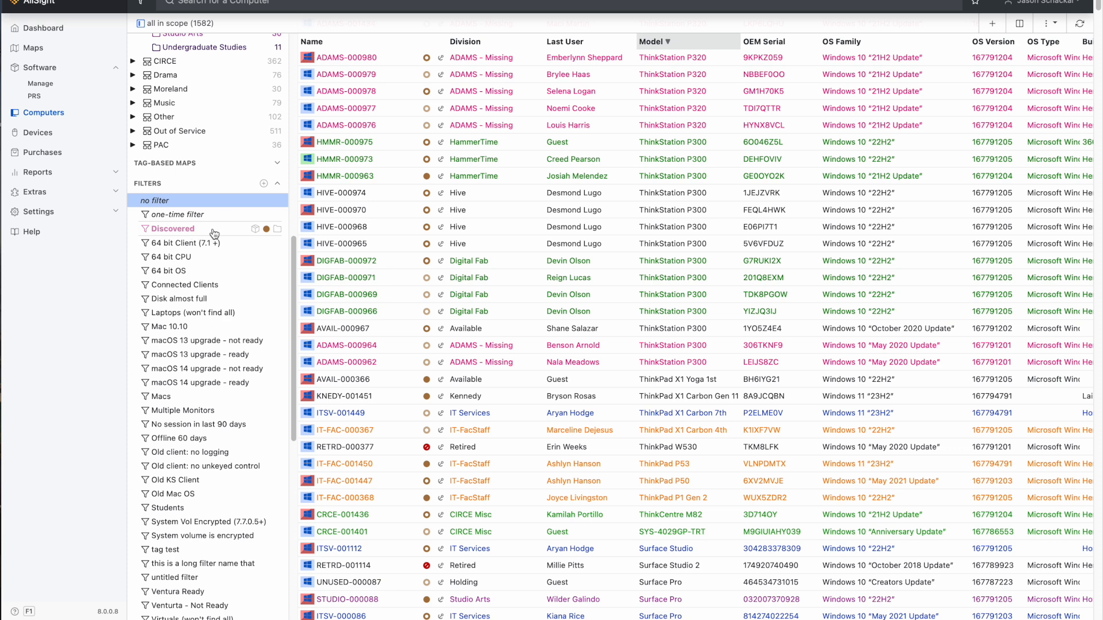
pyautogui.scroll(10, 401, 268)
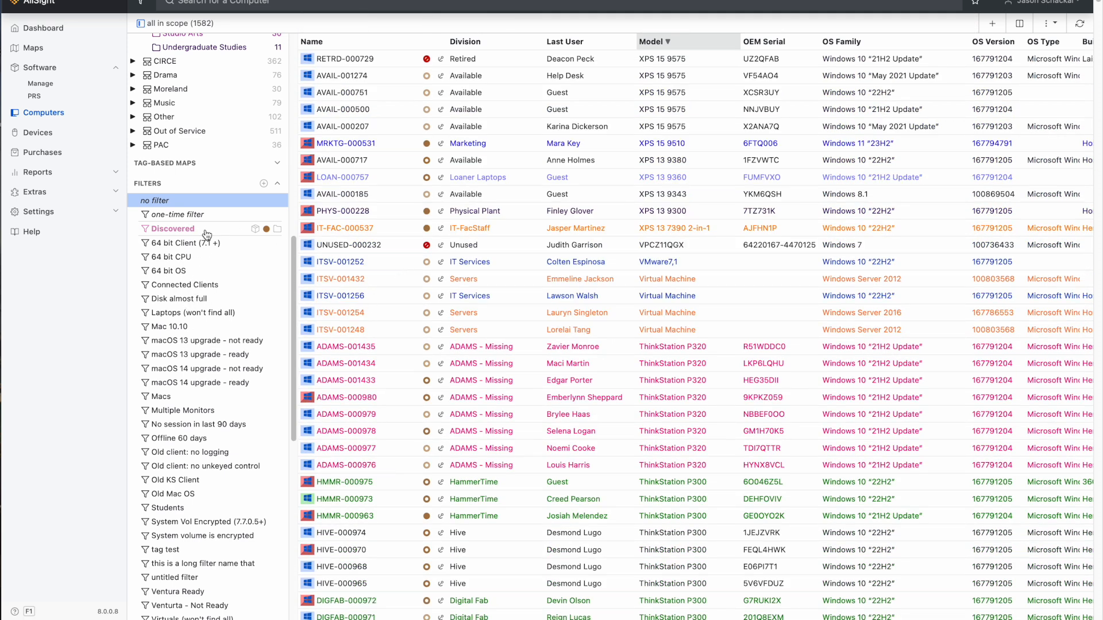
pyautogui.scroll(10, 256, 195)
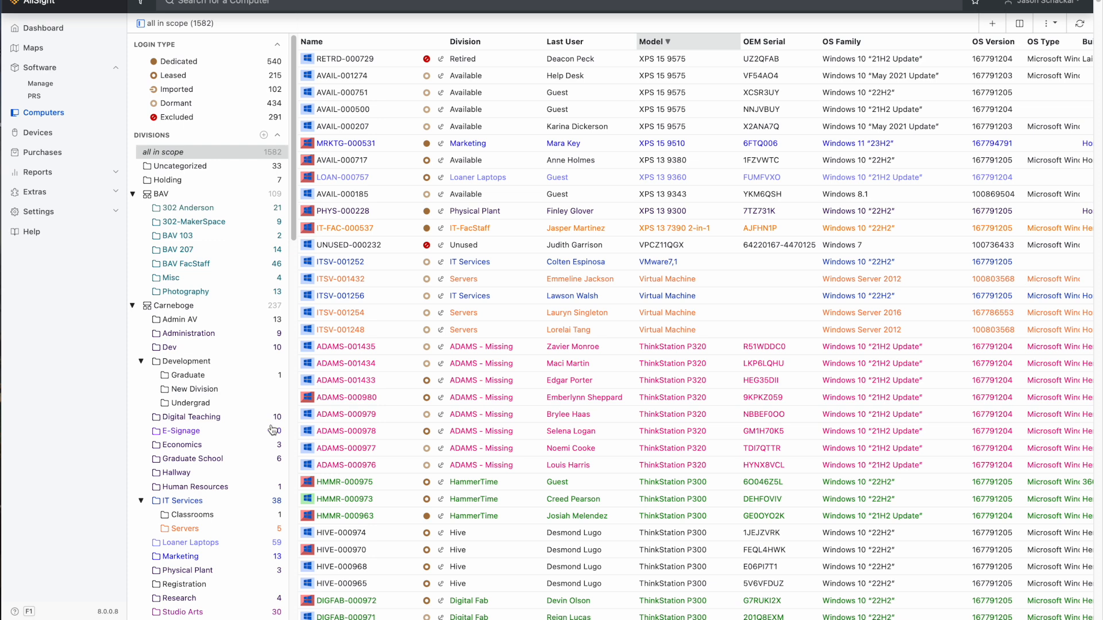
# Open HMMR-000975's asset details for editing, examine the Region, Location and Building choices, and view the computer's history.
pyautogui.click(360, 484)
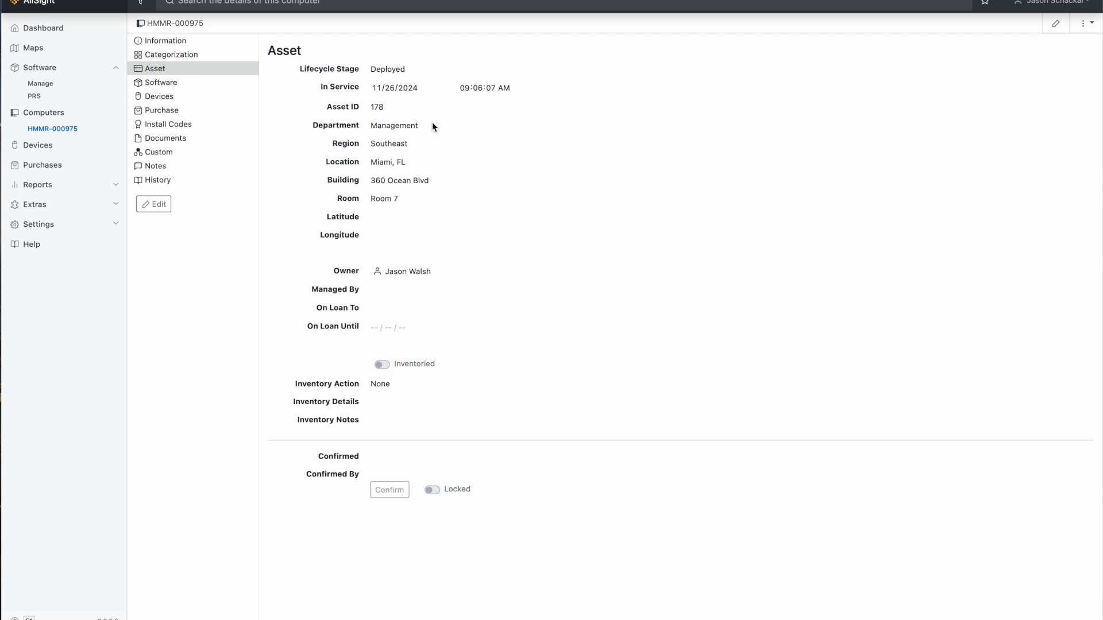
pyautogui.click(157, 205)
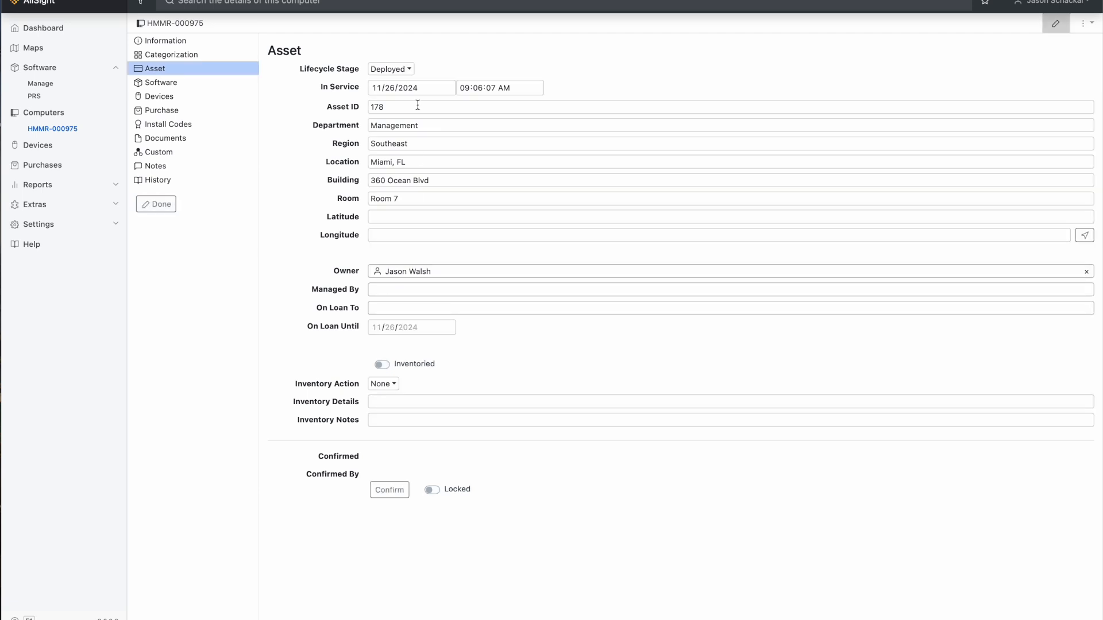
pyautogui.click(437, 144)
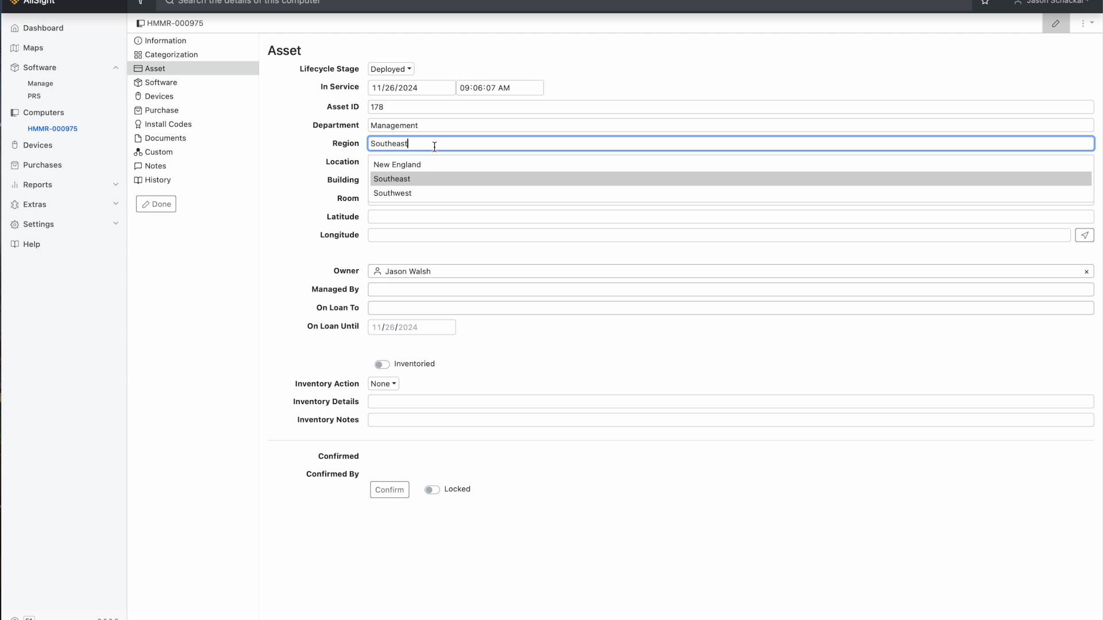
pyautogui.click(278, 167)
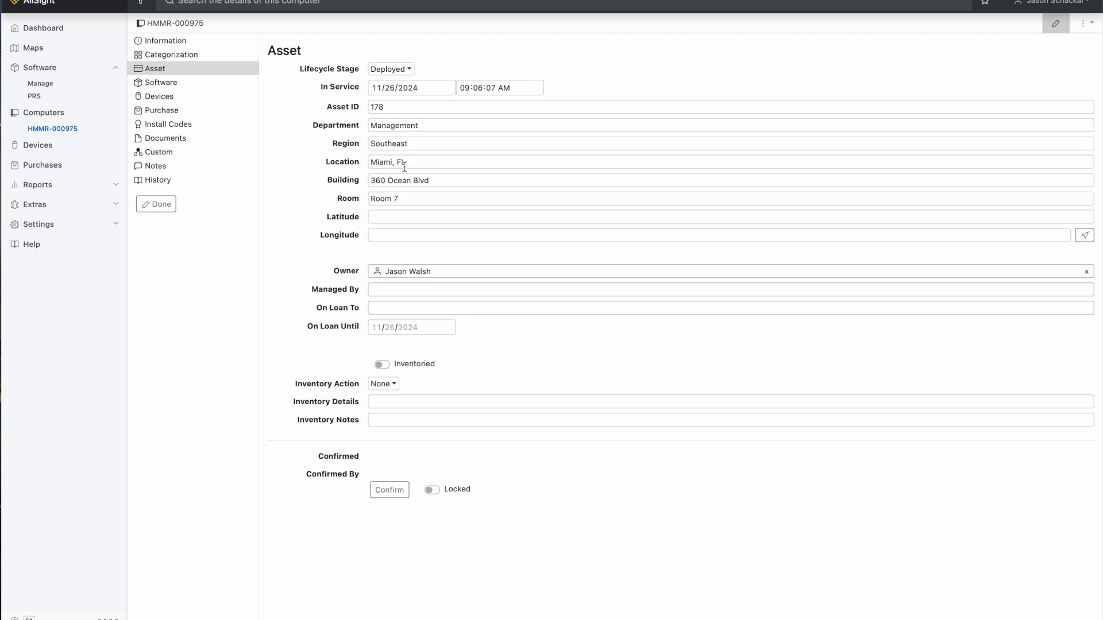
pyautogui.click(436, 166)
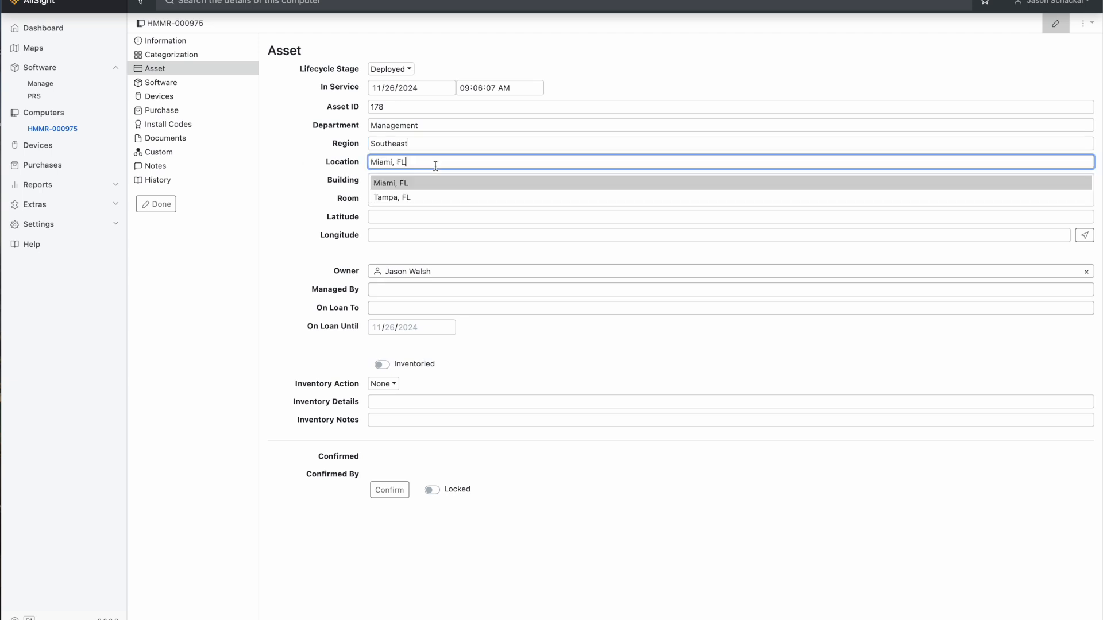
pyautogui.click(298, 150)
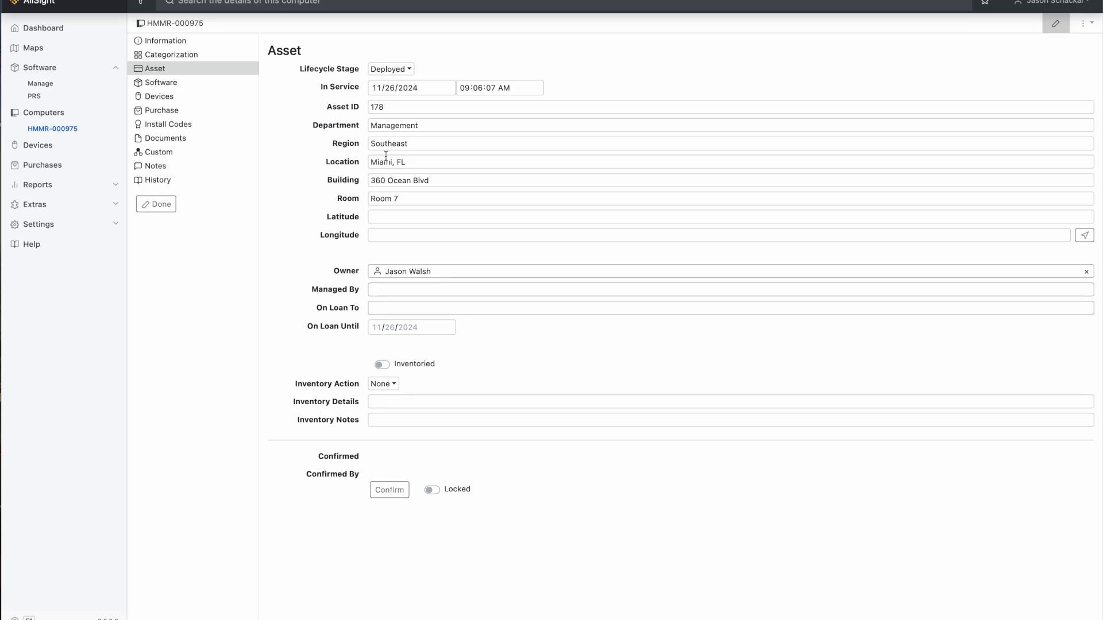
pyautogui.click(444, 180)
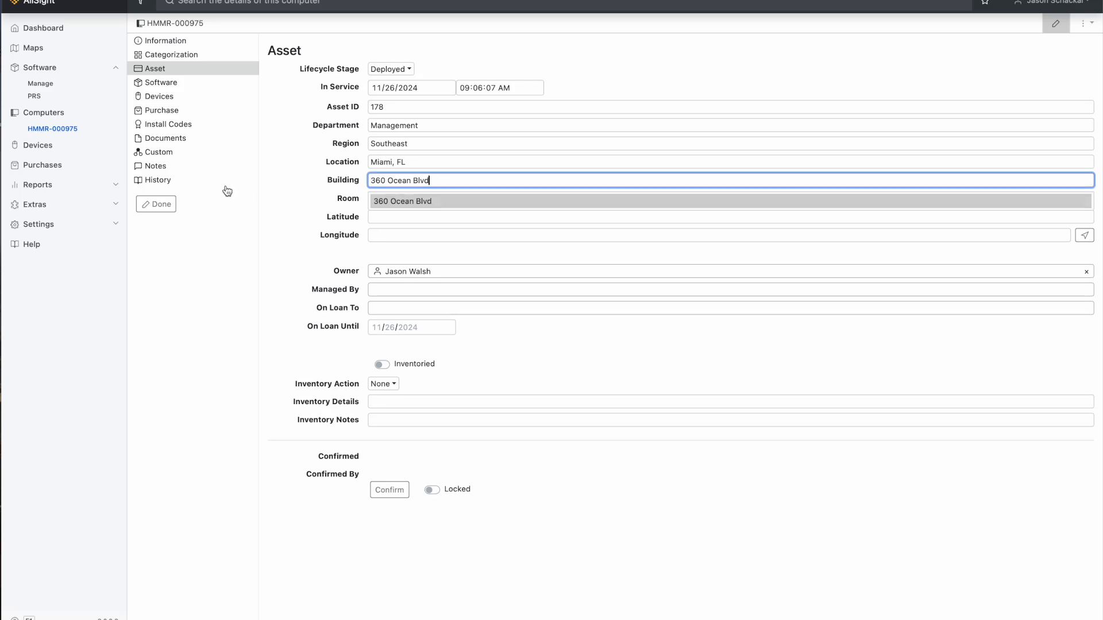
pyautogui.click(241, 185)
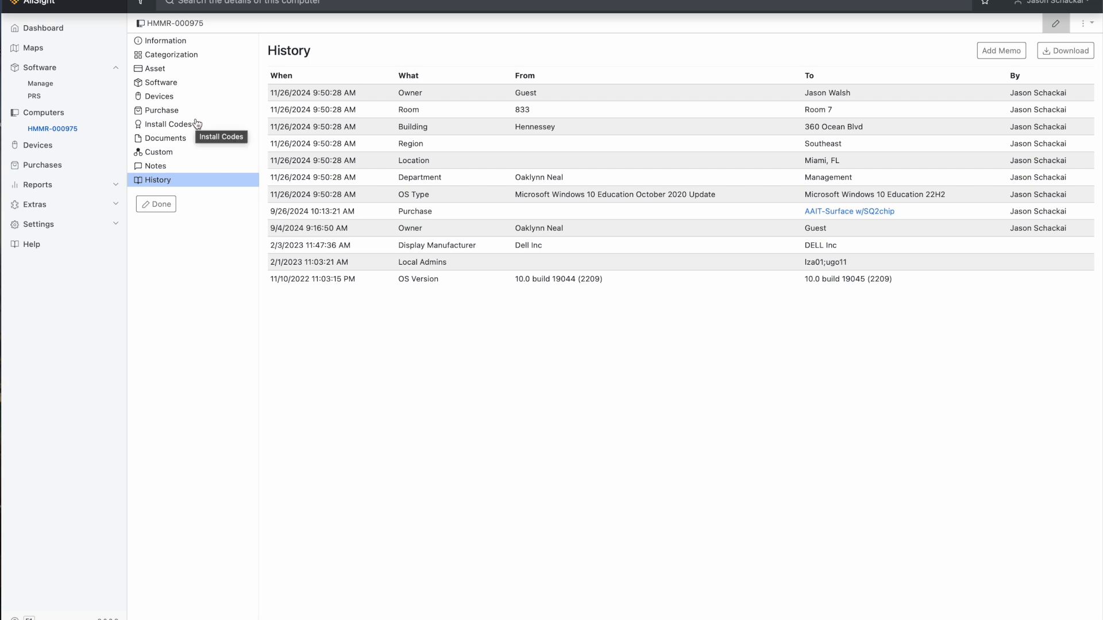
# Return to the computer list and open the Report Builder.
pyautogui.click(37, 114)
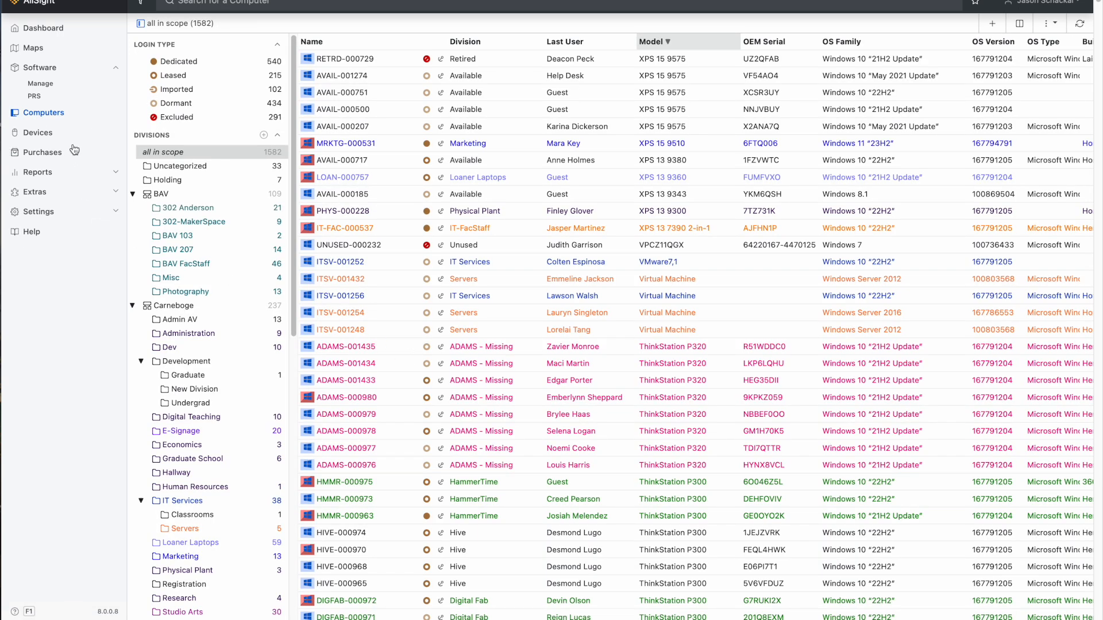
pyautogui.click(115, 173)
pyautogui.click(51, 200)
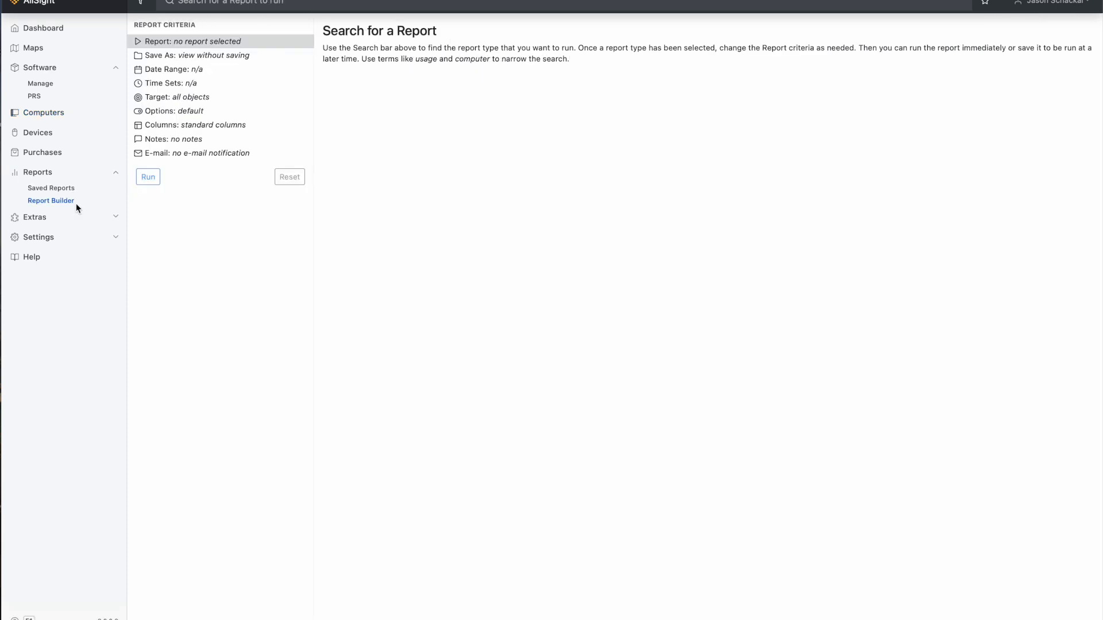
# Search the reports for "div", select Audit Delta (COMP x prgm), and open its target criteria.
pyautogui.click(260, 3)
pyautogui.write('div')
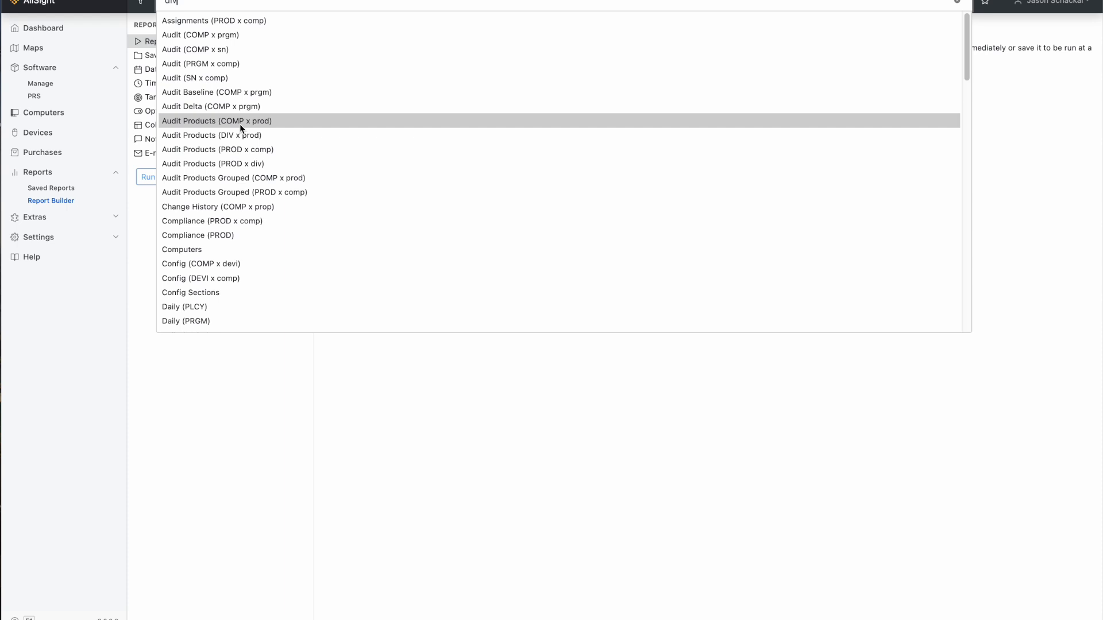
pyautogui.click(192, 106)
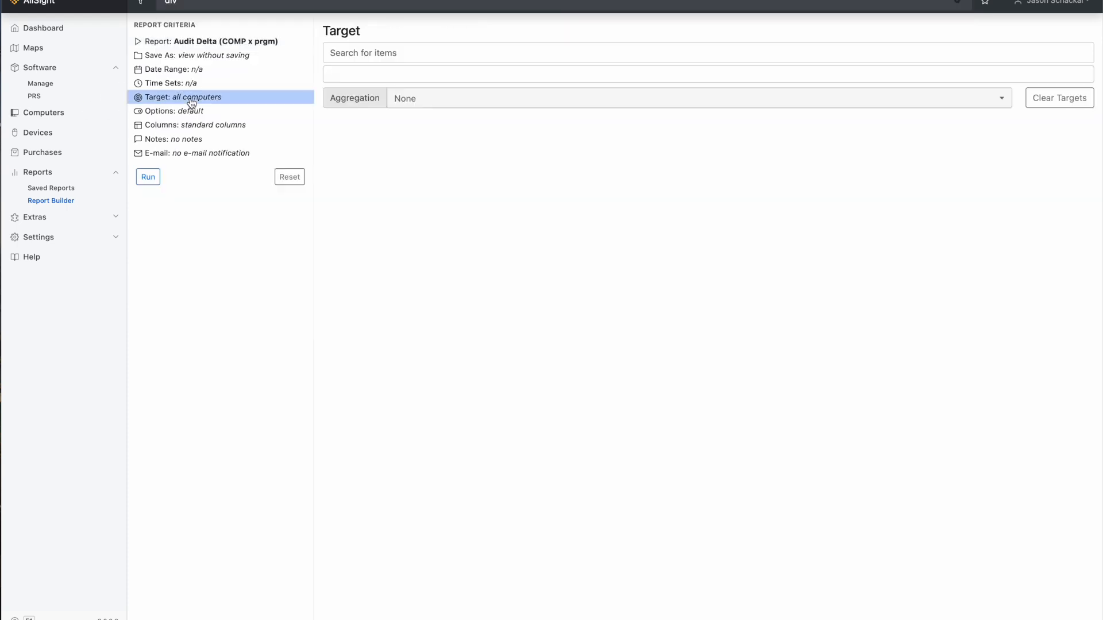
pyautogui.click(482, 53)
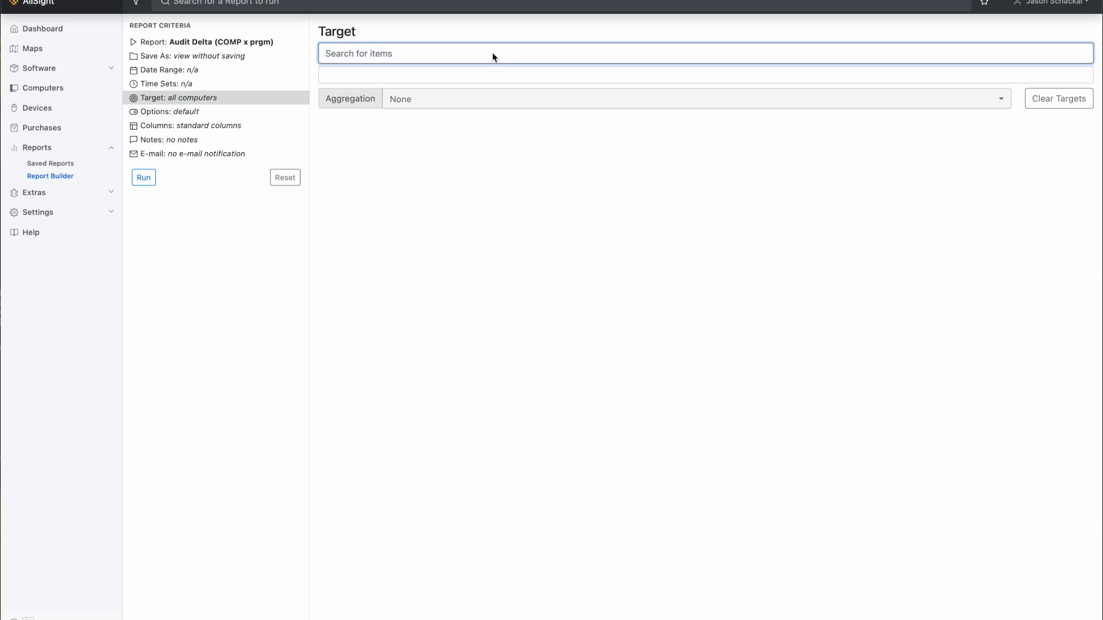
# Limit the scope to the ADAMS 4th division and run the Usage (DIV x prod) report.
pyautogui.click(136, 3)
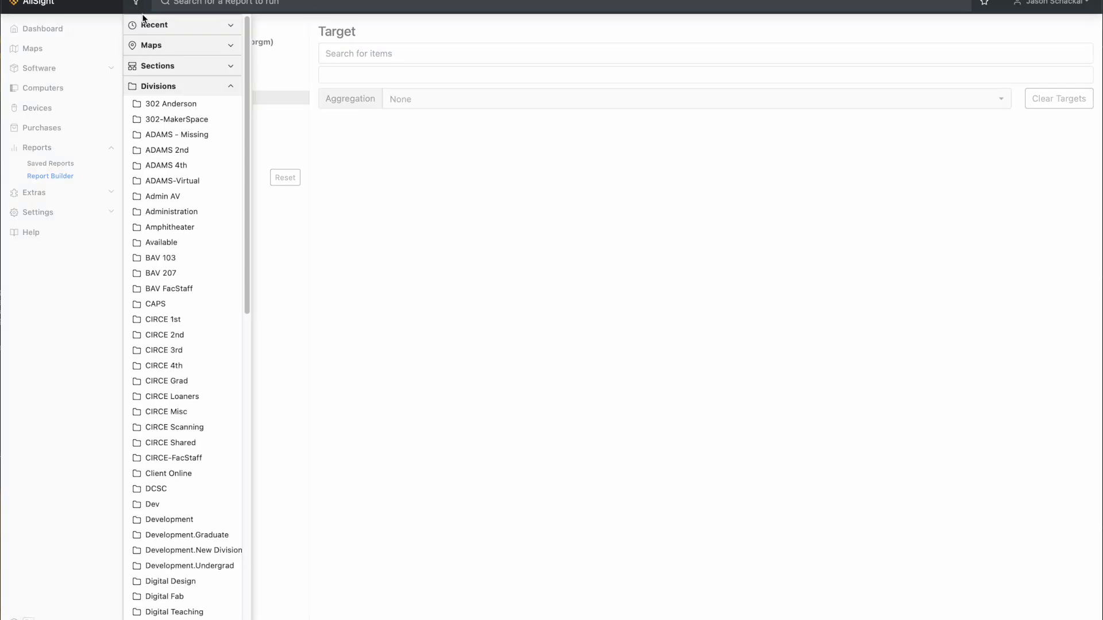
pyautogui.click(192, 164)
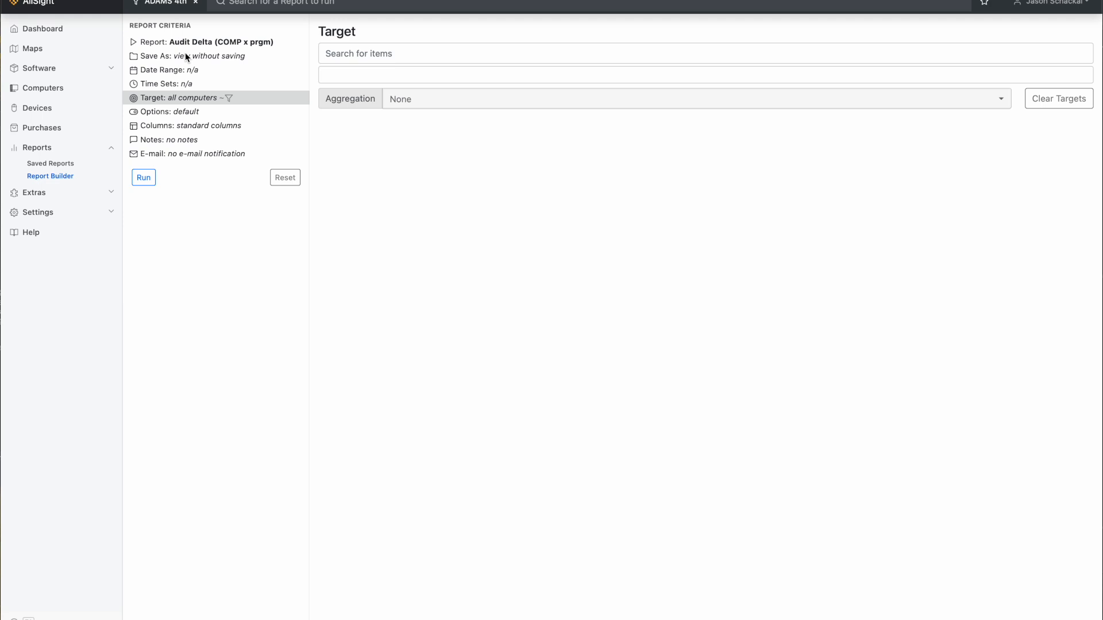
pyautogui.click(320, 4)
pyautogui.moveTo(969, 50); pyautogui.dragTo(967, 298)
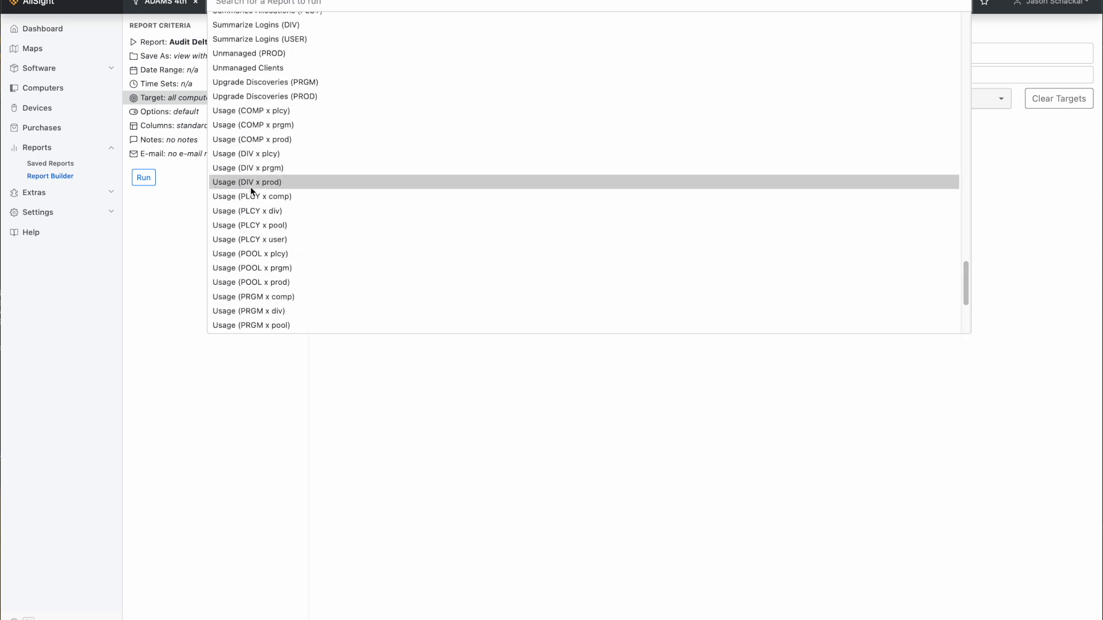
pyautogui.click(274, 183)
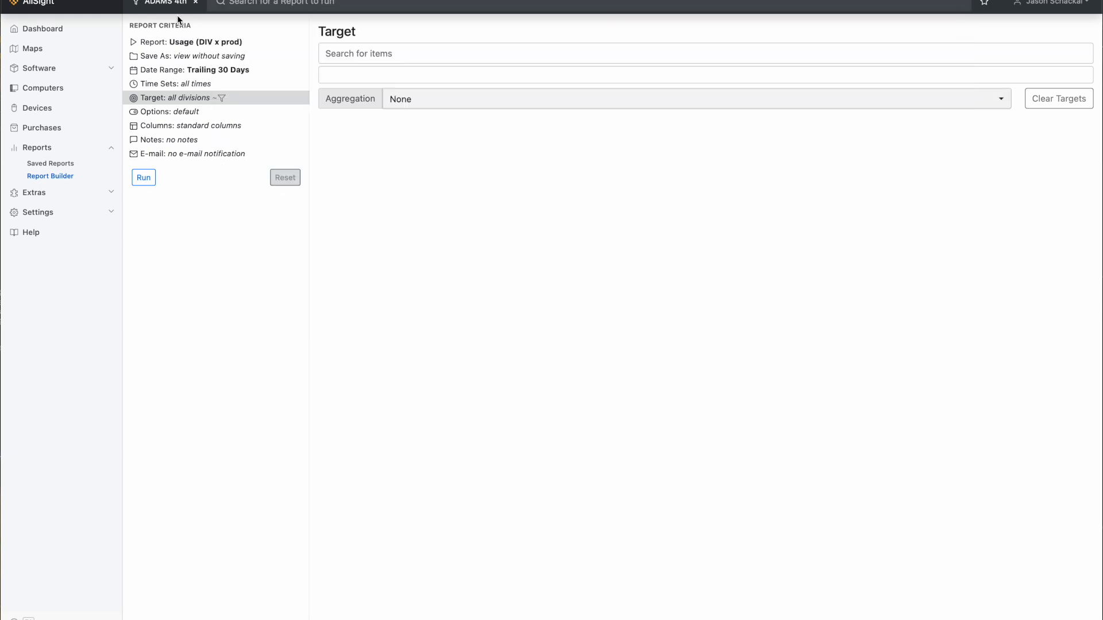
pyautogui.click(147, 180)
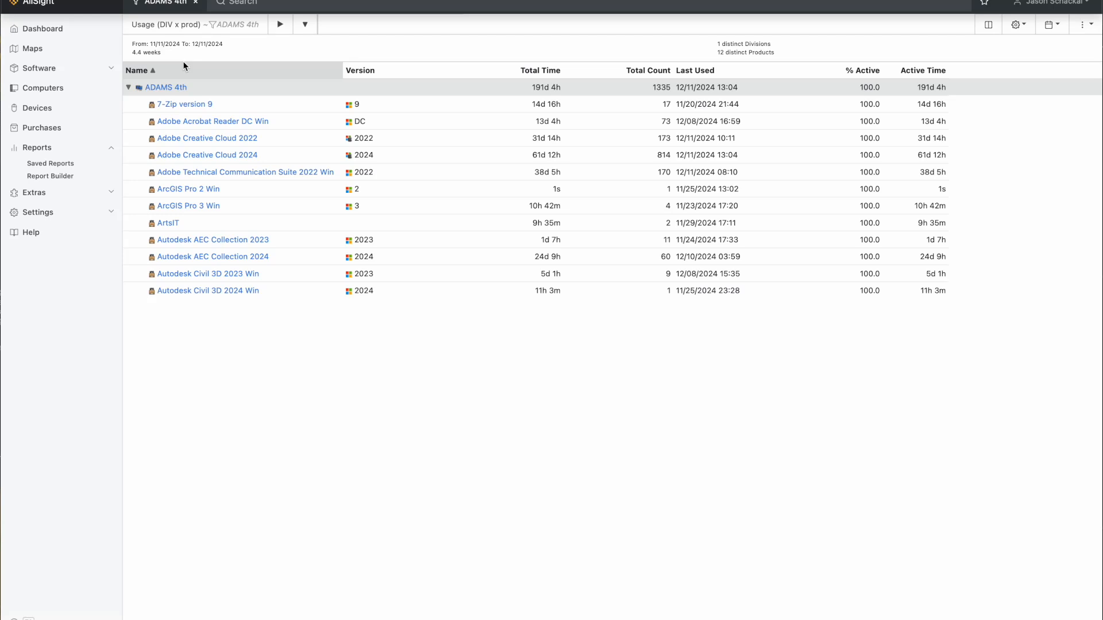
# Return to the computer list and create a new computer filter named Engineering.
pyautogui.click(60, 88)
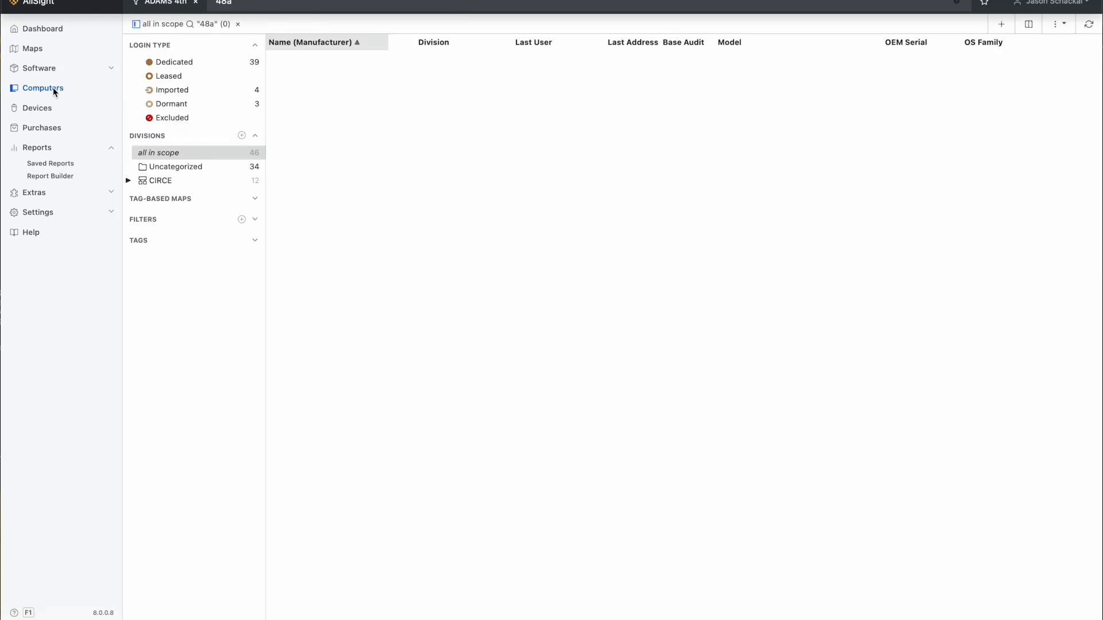
pyautogui.click(255, 220)
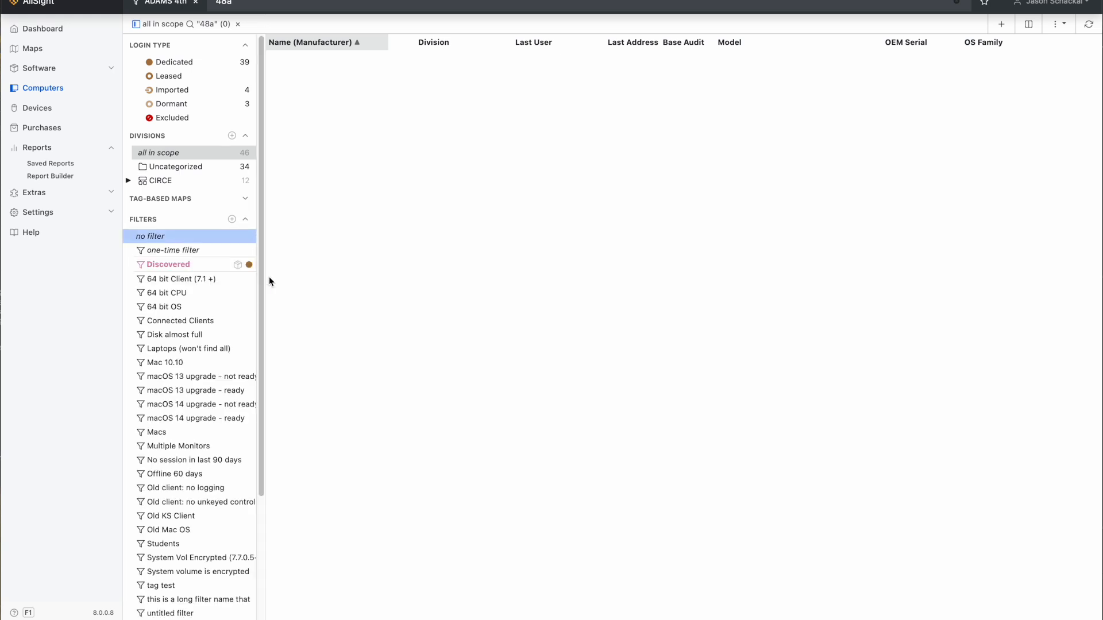
pyautogui.click(232, 220)
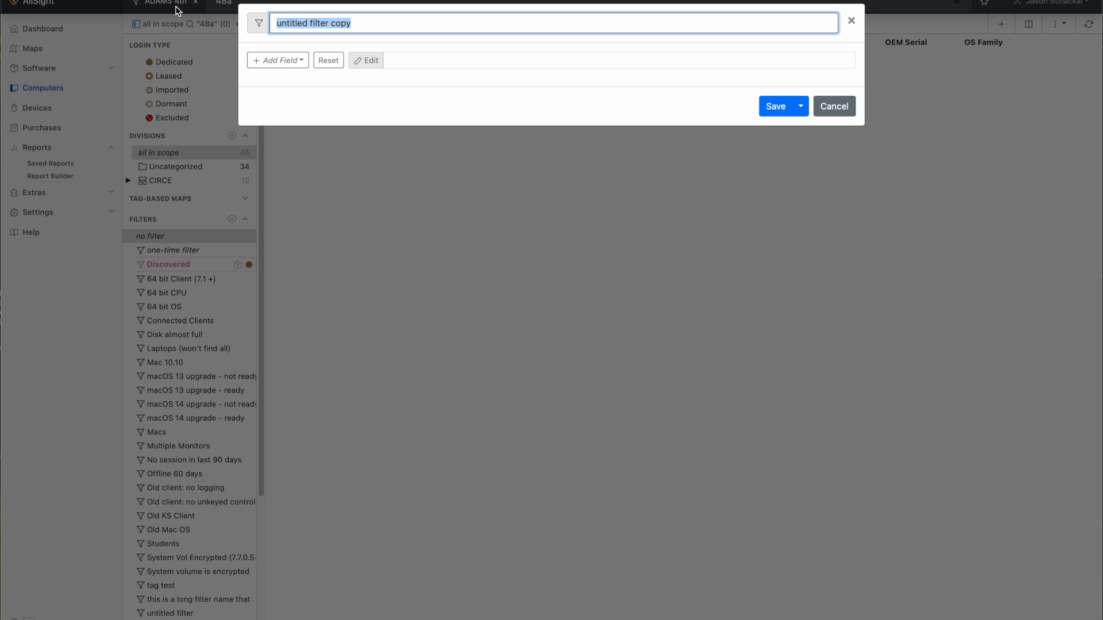
pyautogui.write('Engineering')
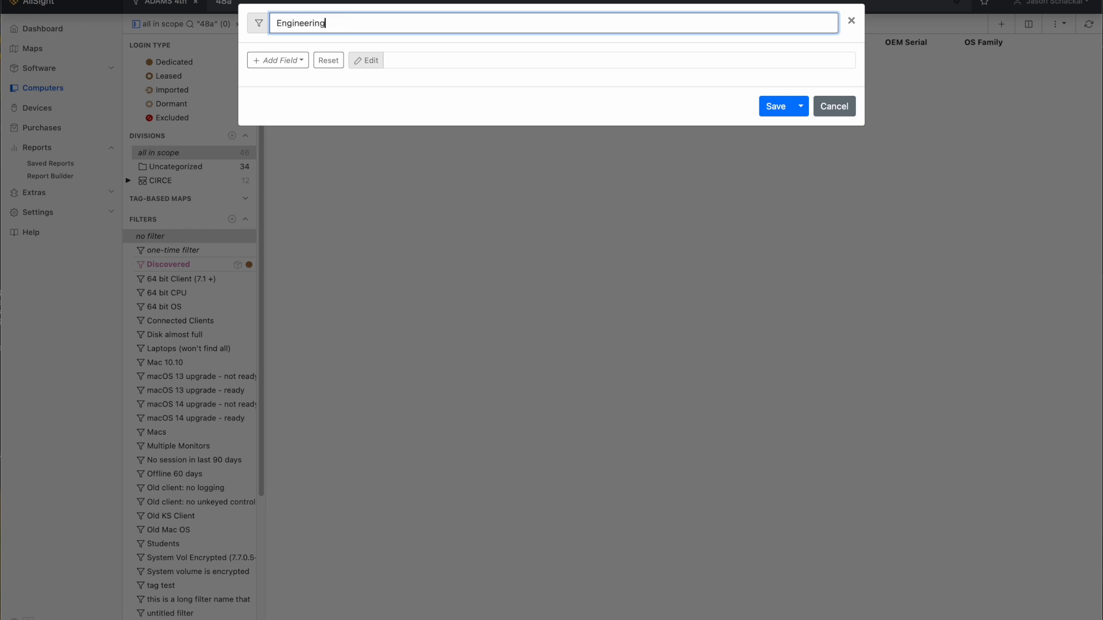
# Add the condition Department is Engineering to the new filter and save it.
pyautogui.click(301, 62)
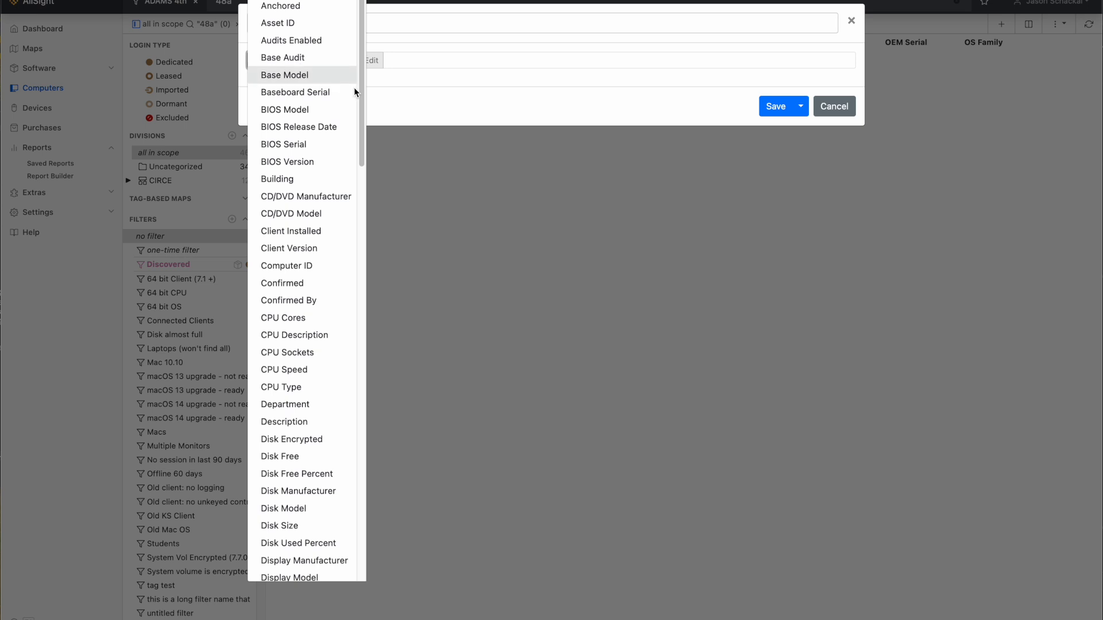
pyautogui.click(315, 405)
pyautogui.click(556, 63)
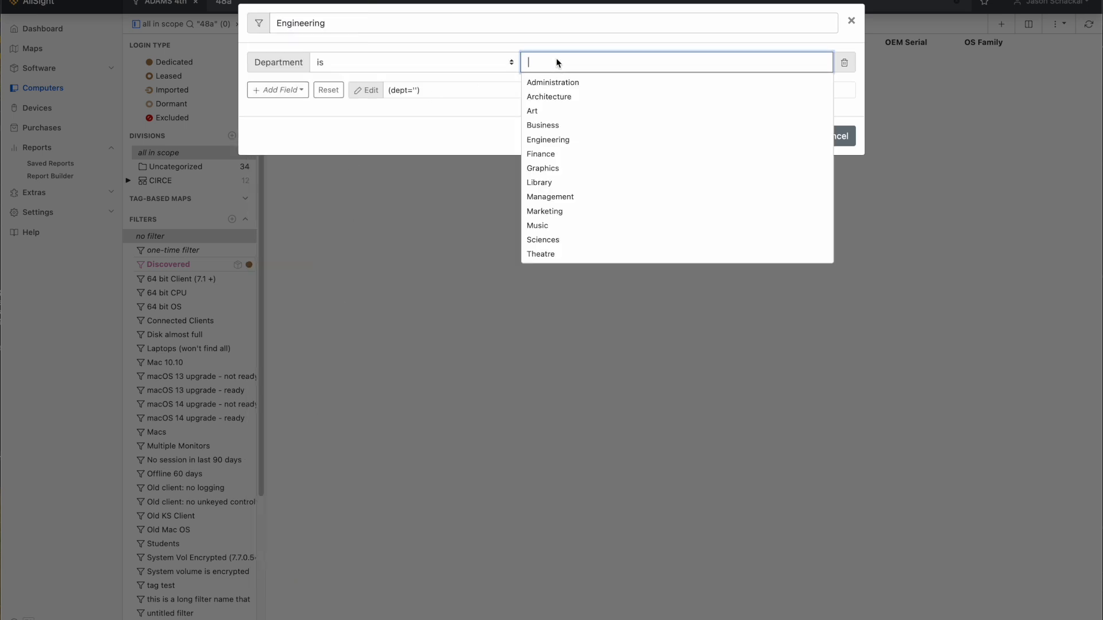
pyautogui.click(556, 139)
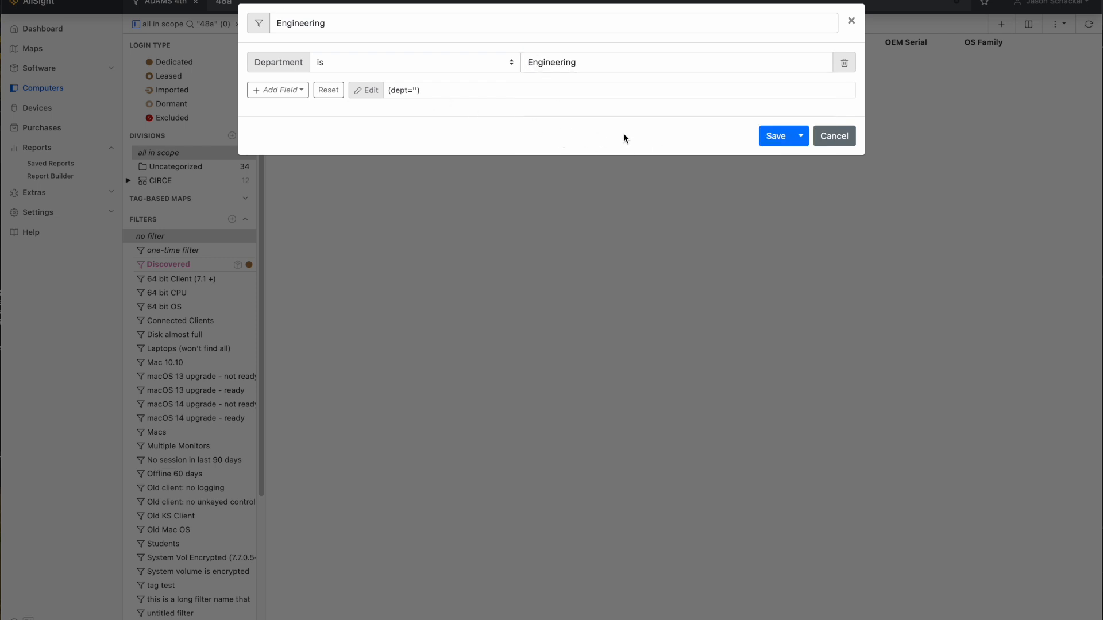
pyautogui.click(779, 139)
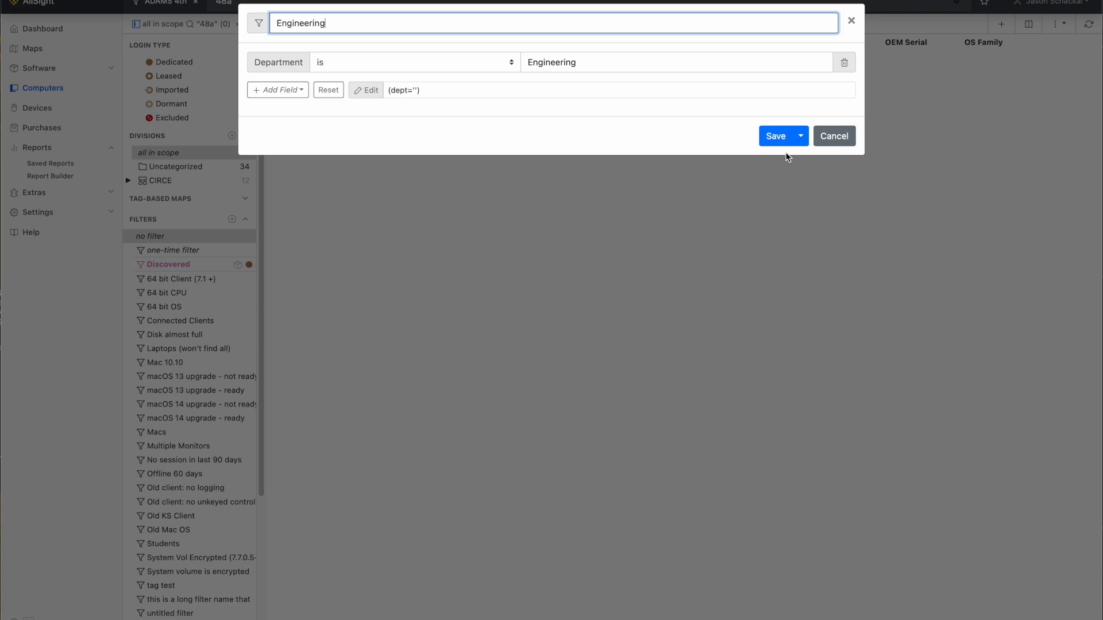
pyautogui.click(776, 136)
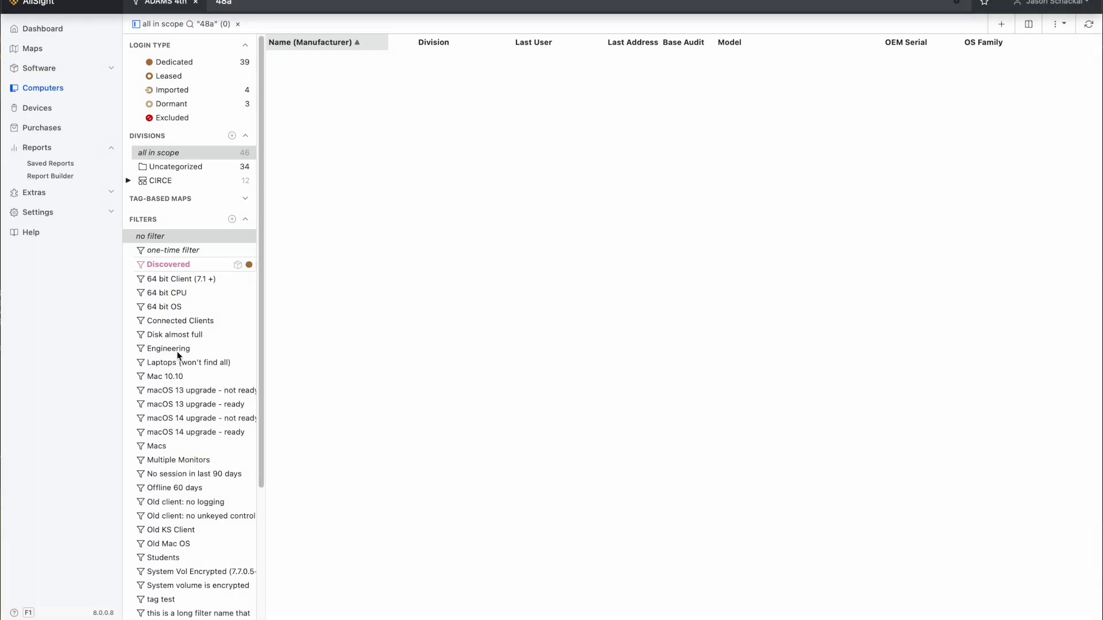
# Remove the ADAMS 4th scope and the "48a" search, and apply the Engineering filter to the computer list.
pyautogui.click(197, 6)
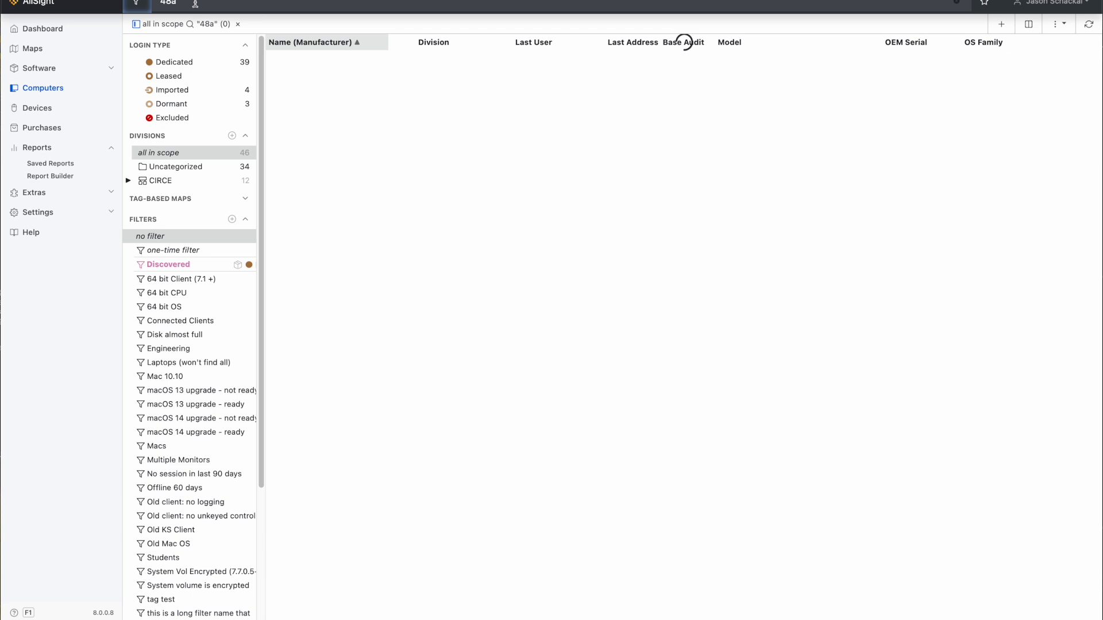
pyautogui.click(236, 24)
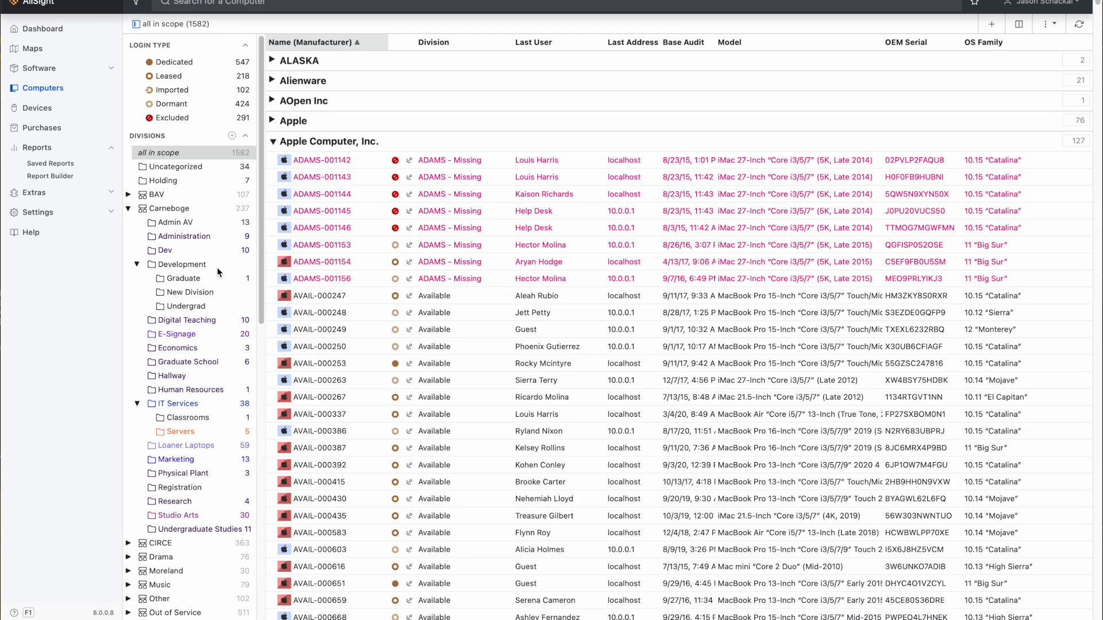
pyautogui.scroll(-10, 160, 462)
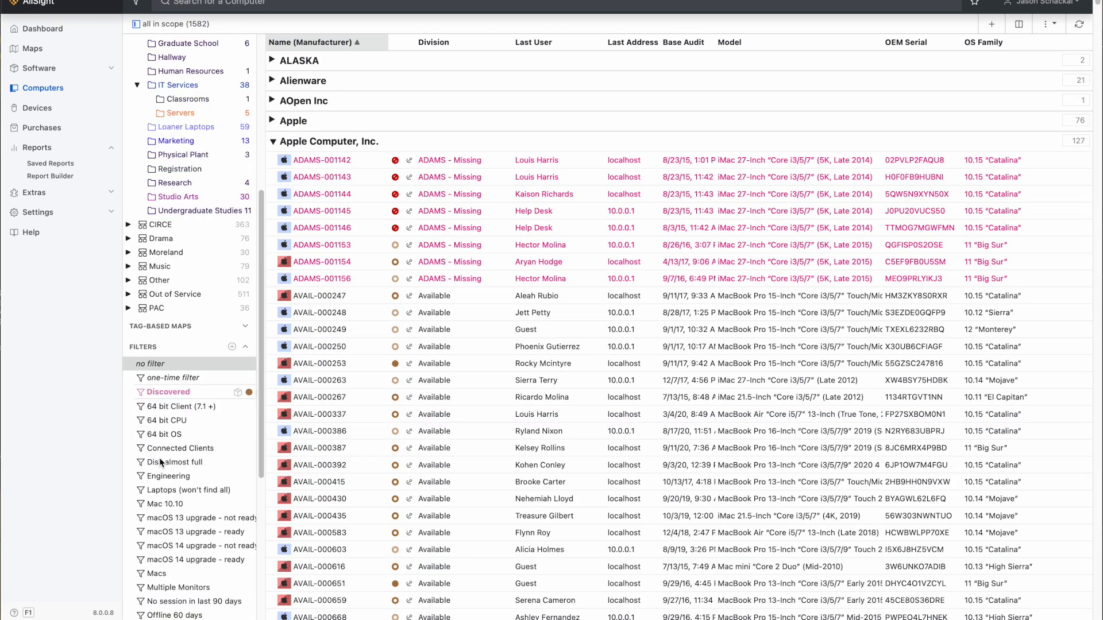
pyautogui.scroll(-4, 160, 462)
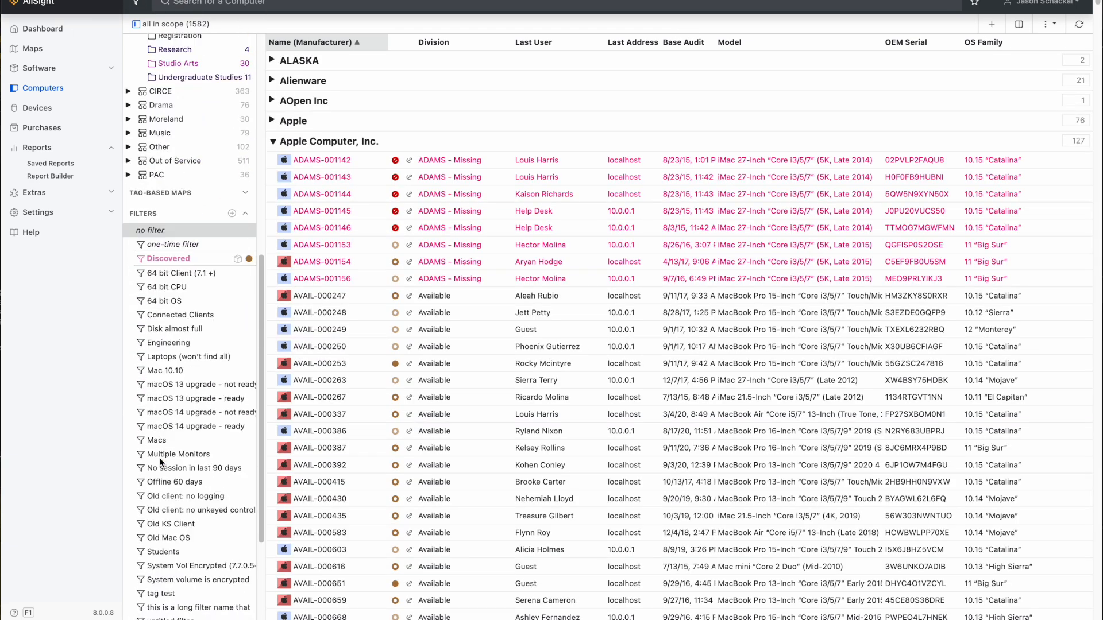
pyautogui.click(163, 342)
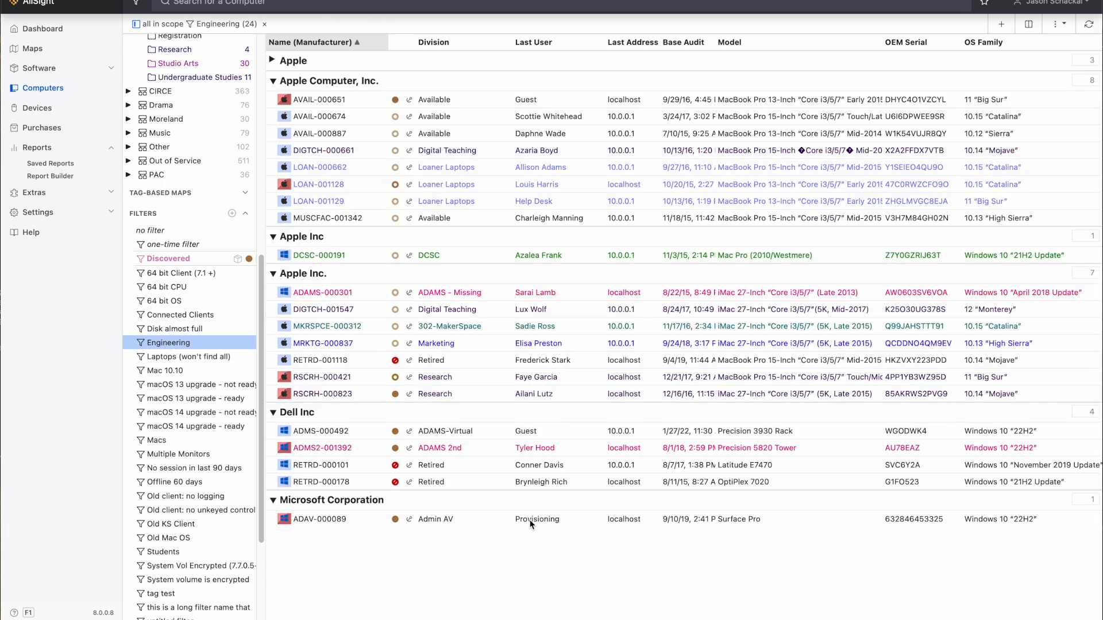
# Examine the asset details of DIGTCH-000661 to check its department, and return to the computer list.
pyautogui.doubleClick(313, 150)
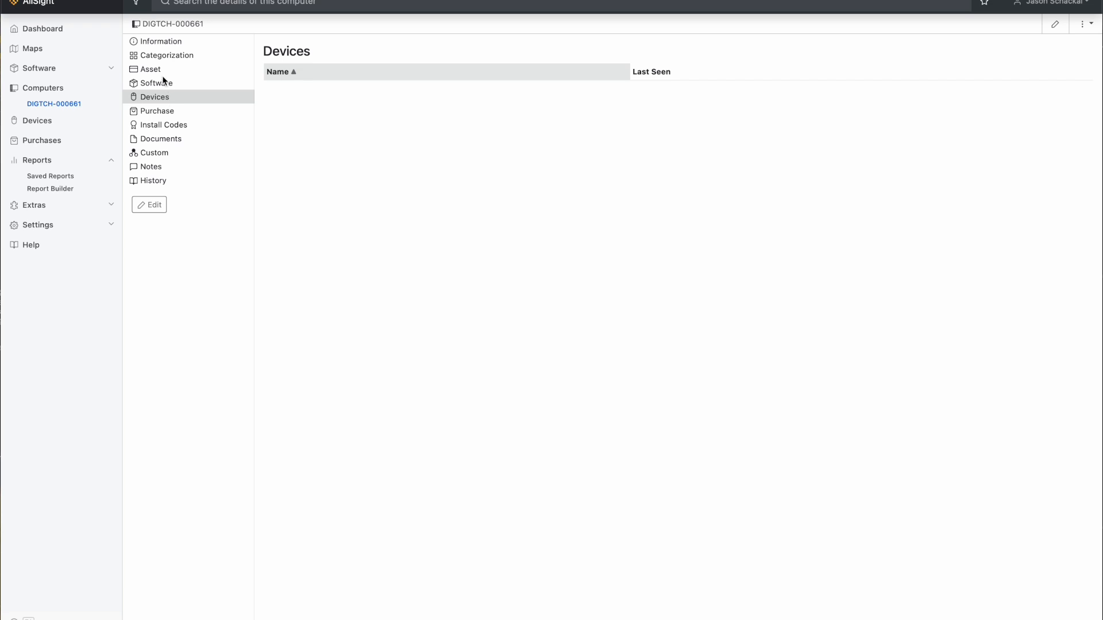
pyautogui.click(157, 71)
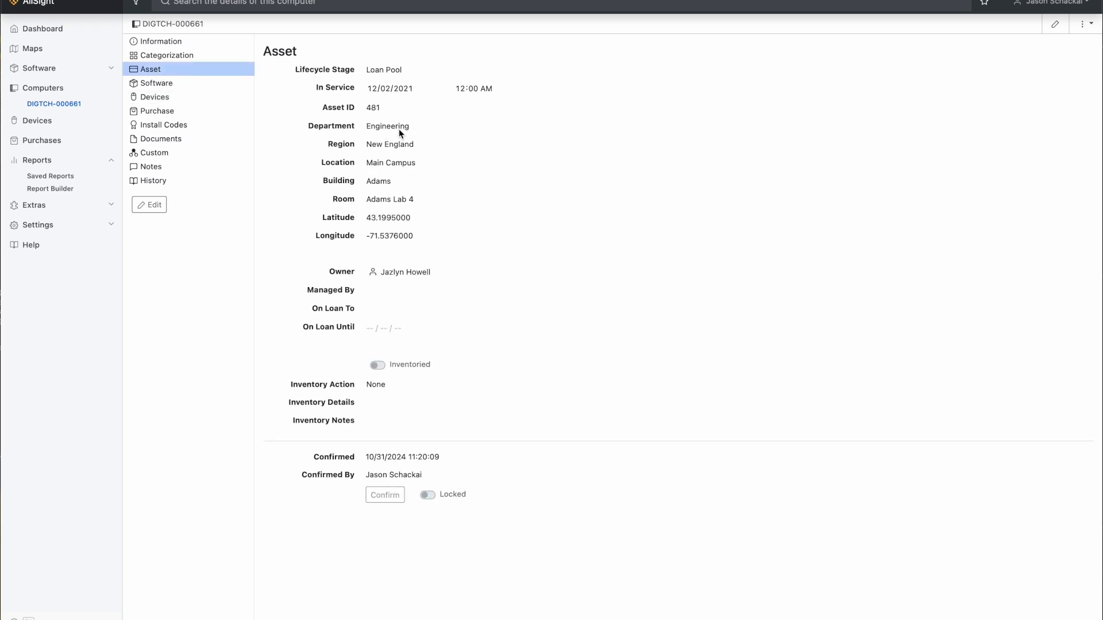
pyautogui.click(42, 90)
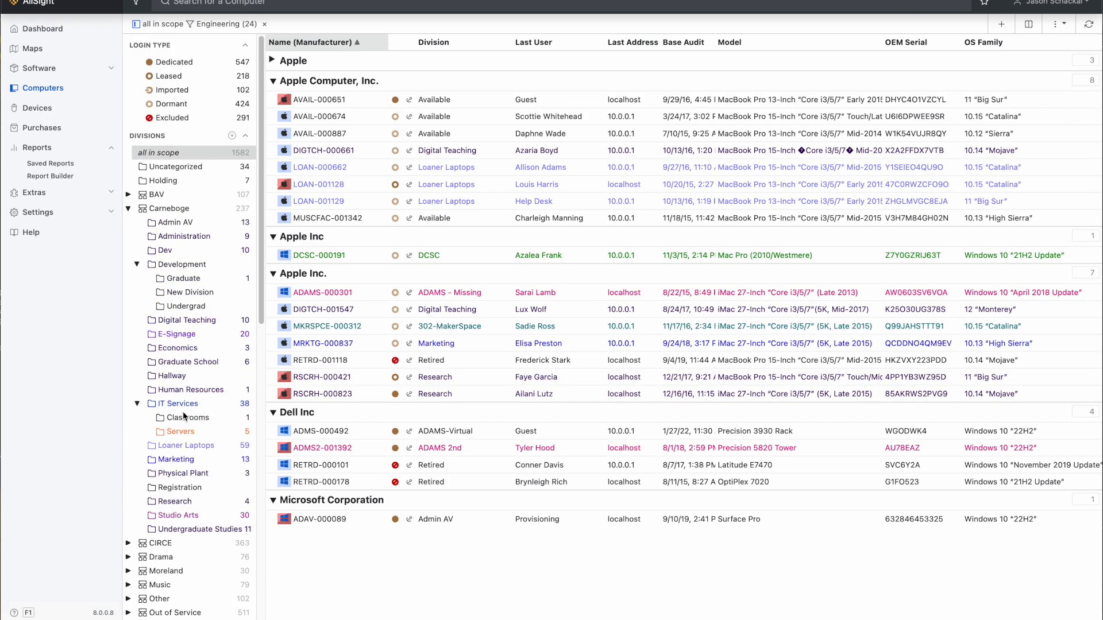
# Open the Report Builder and choose the Usage (COMP x prod) report.
pyautogui.click(56, 176)
pyautogui.click(216, 7)
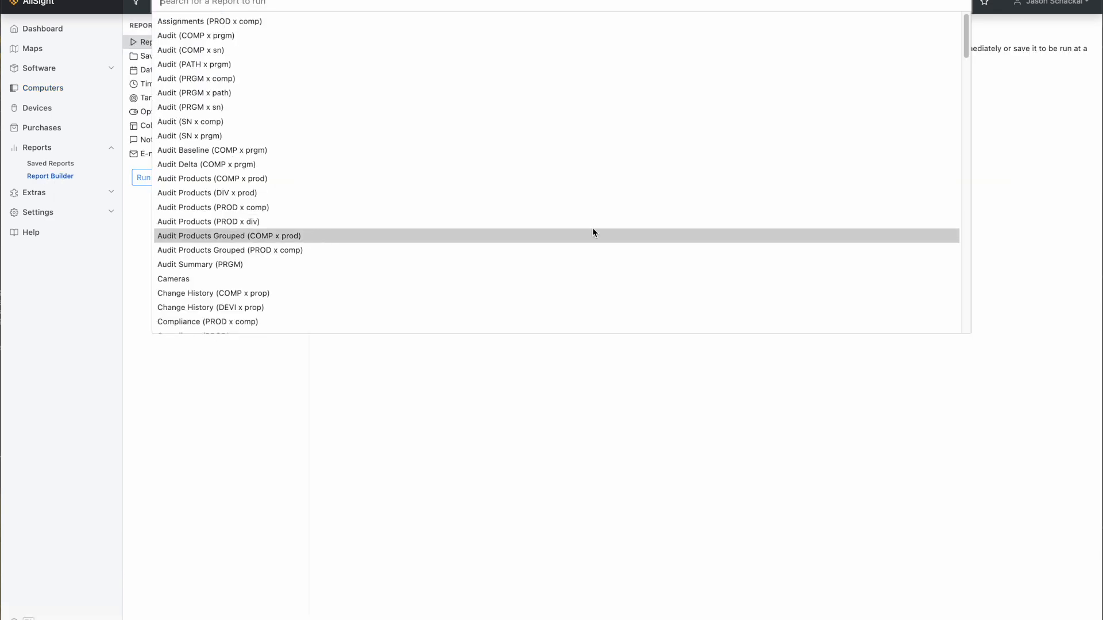
pyautogui.moveTo(965, 44); pyautogui.dragTo(960, 304)
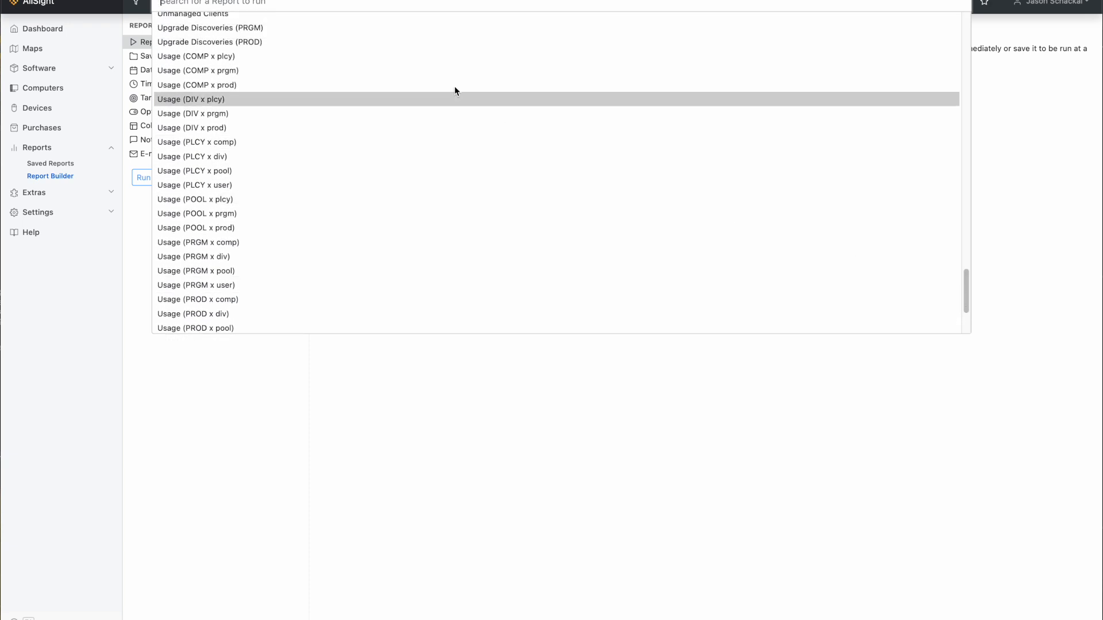
pyautogui.click(238, 84)
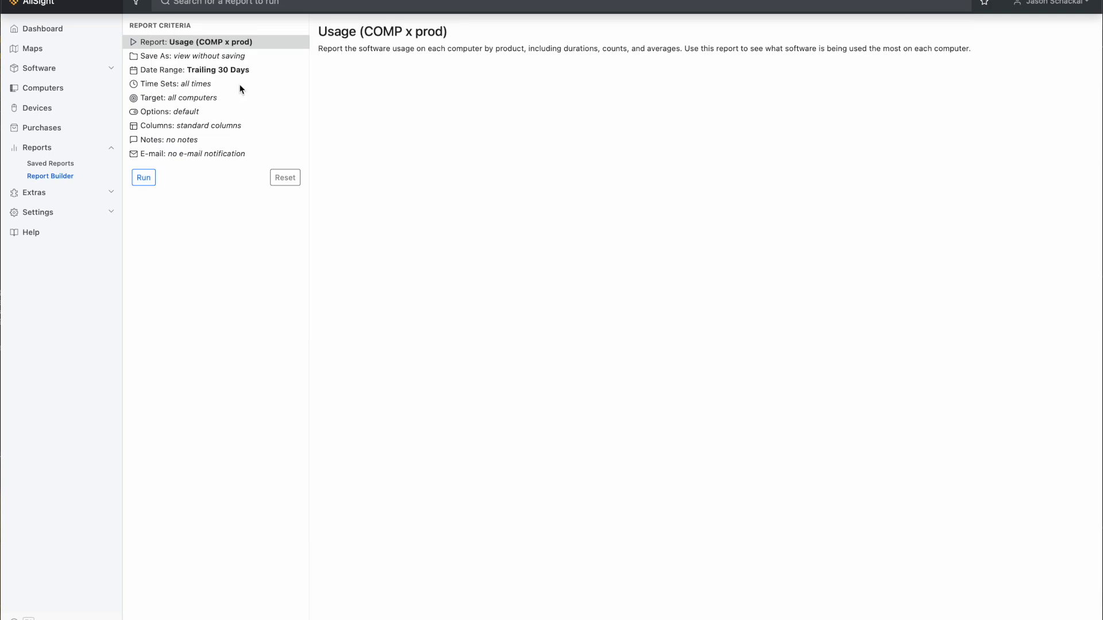
# Target the report at the Engineering filter and run it.
pyautogui.click(205, 97)
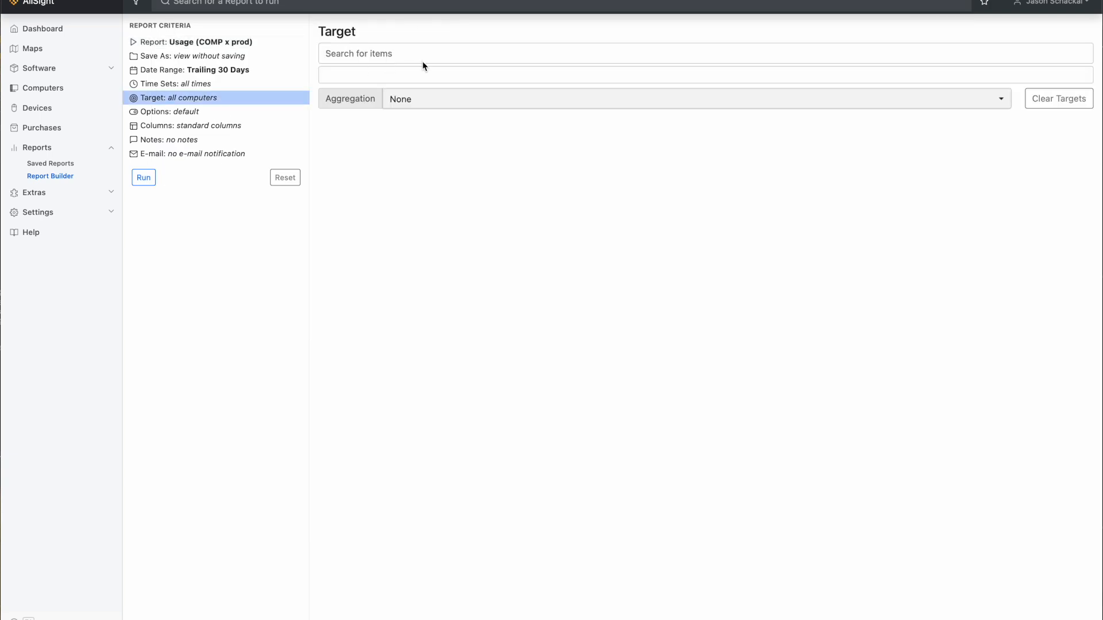
pyautogui.click(443, 54)
pyautogui.write('engineer')
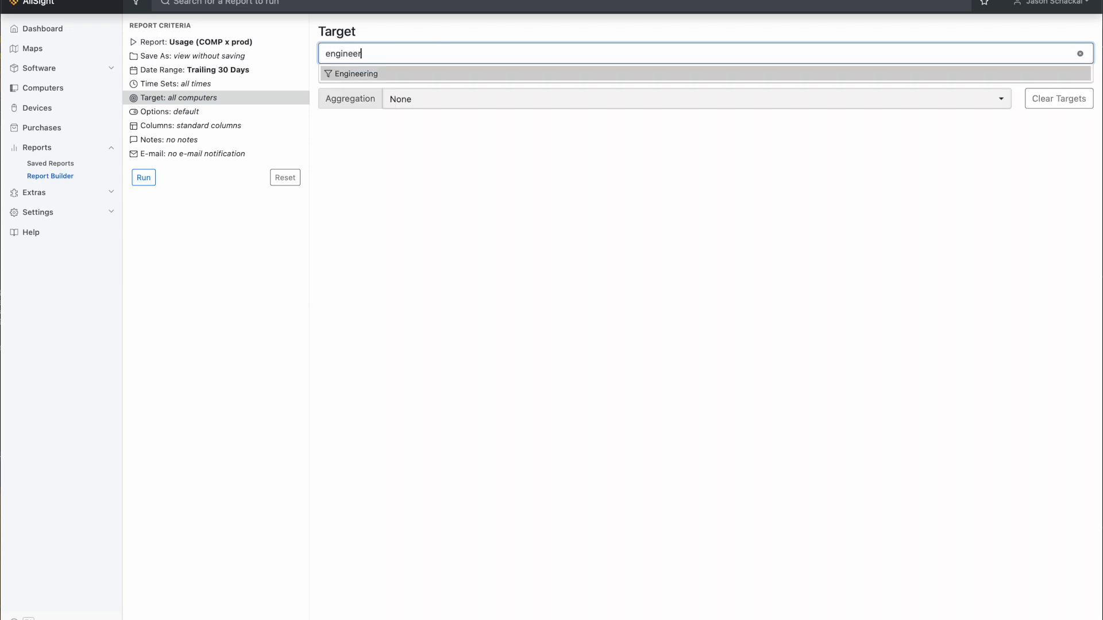
pyautogui.click(357, 73)
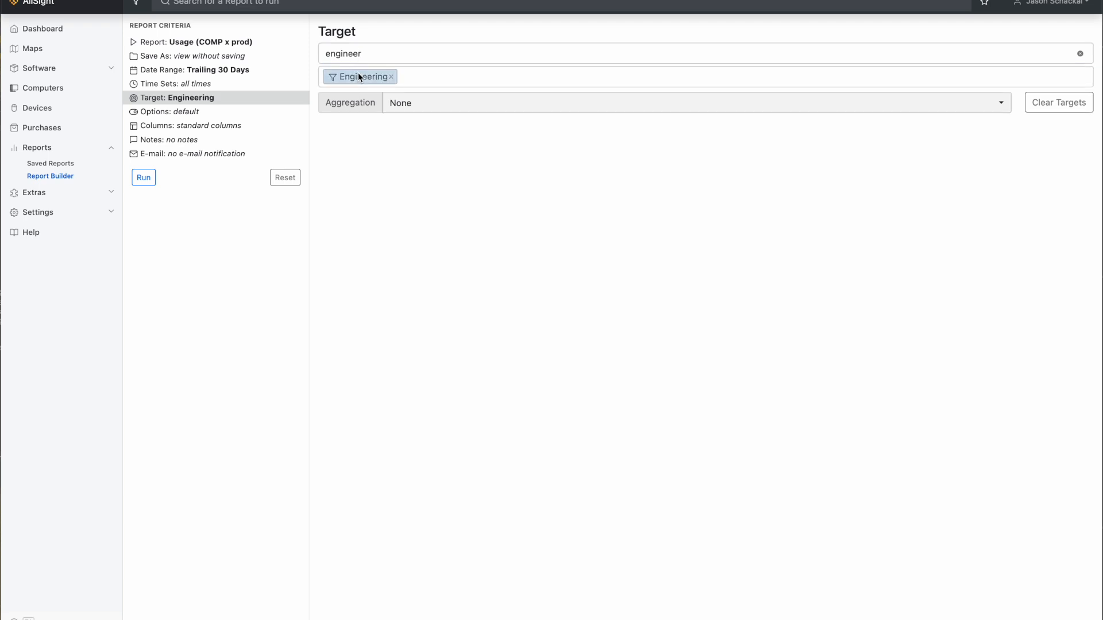
pyautogui.click(143, 183)
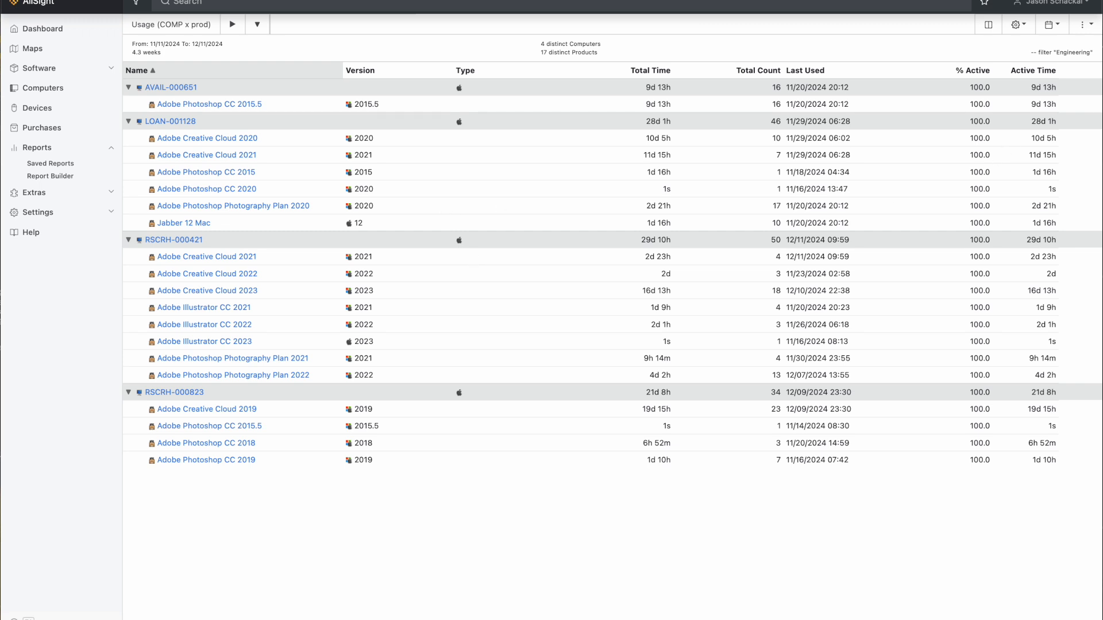
# Create a similar Usage (COMP x prod) report, aggregate its target by Department, and run it.
pyautogui.click(1085, 26)
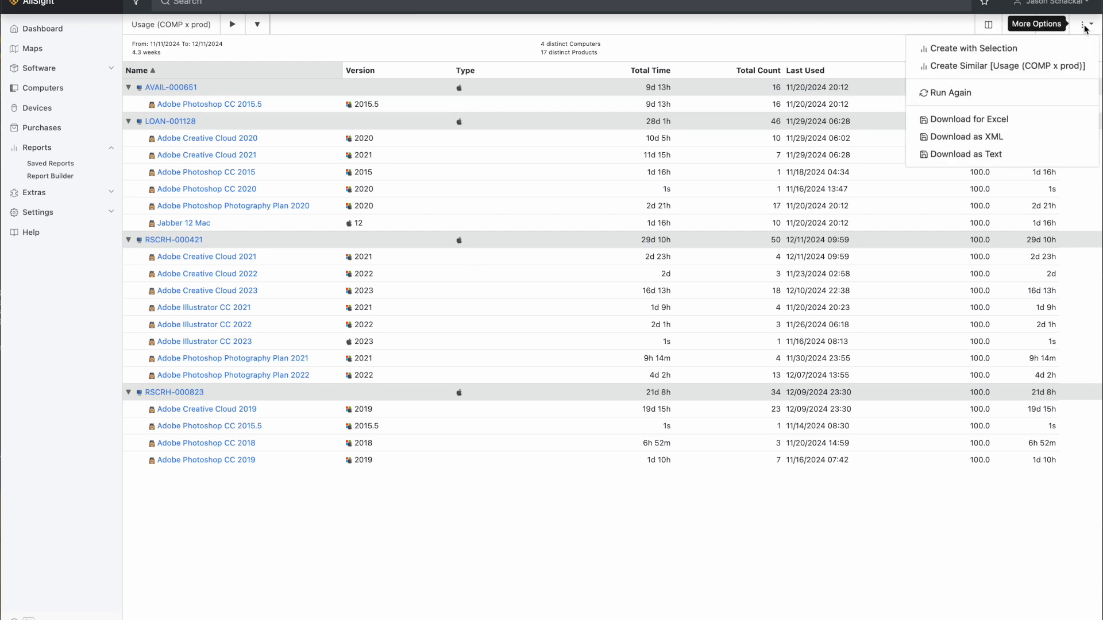
pyautogui.click(981, 67)
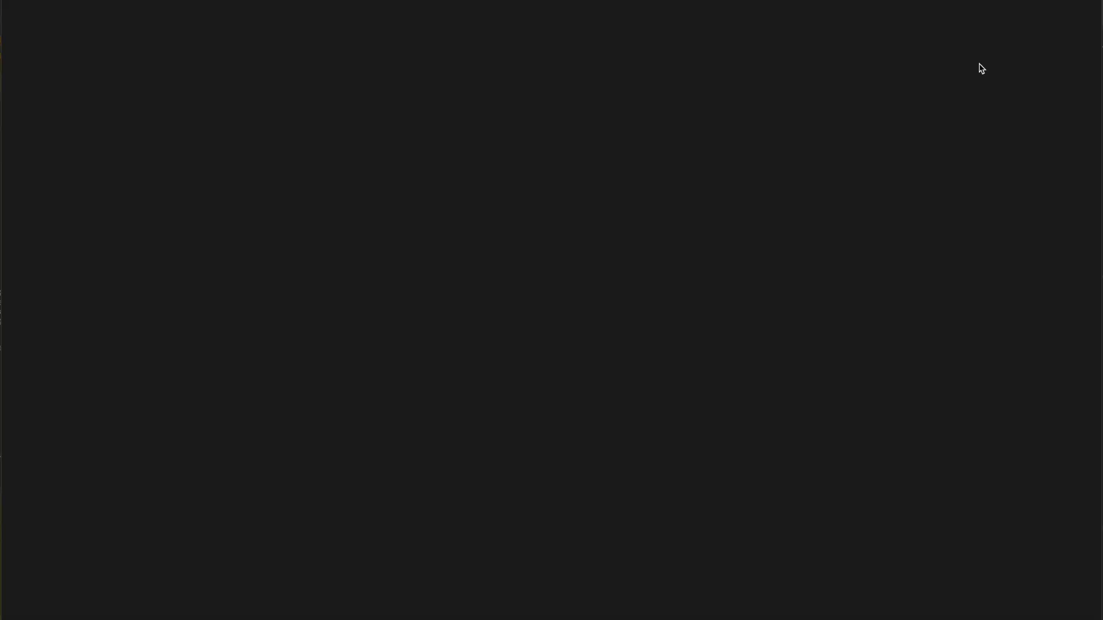
pyautogui.click(191, 99)
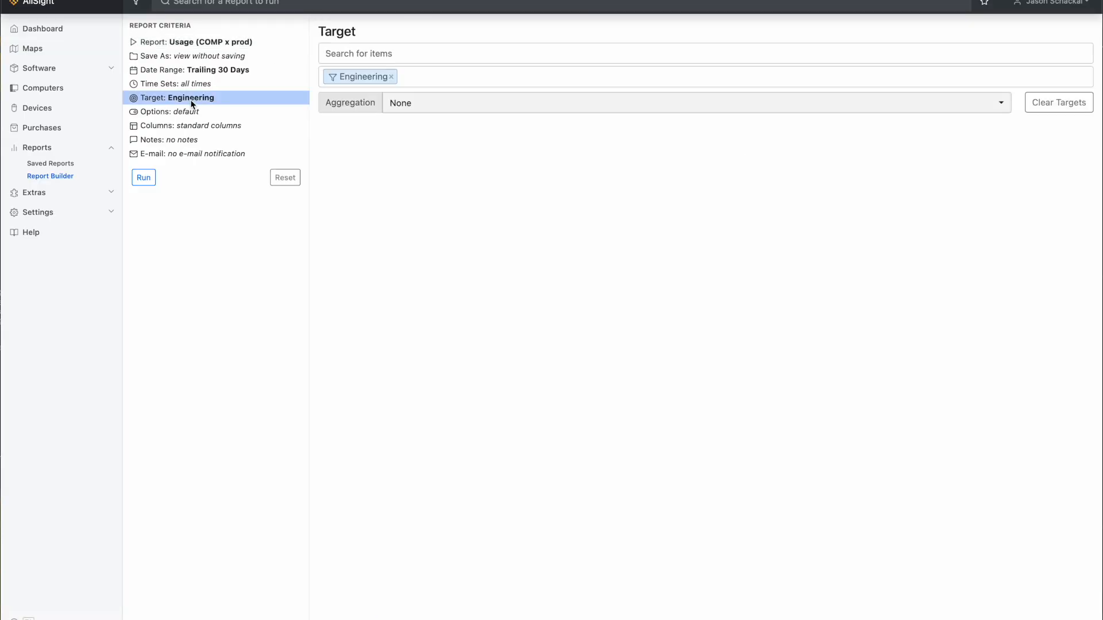
pyautogui.click(441, 110)
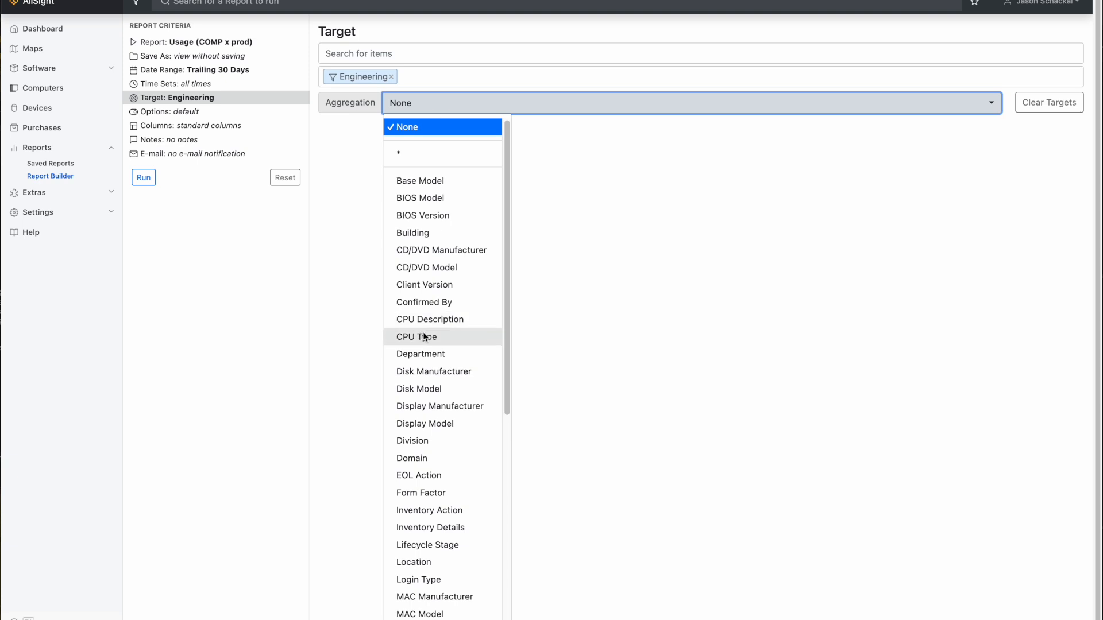
pyautogui.click(435, 354)
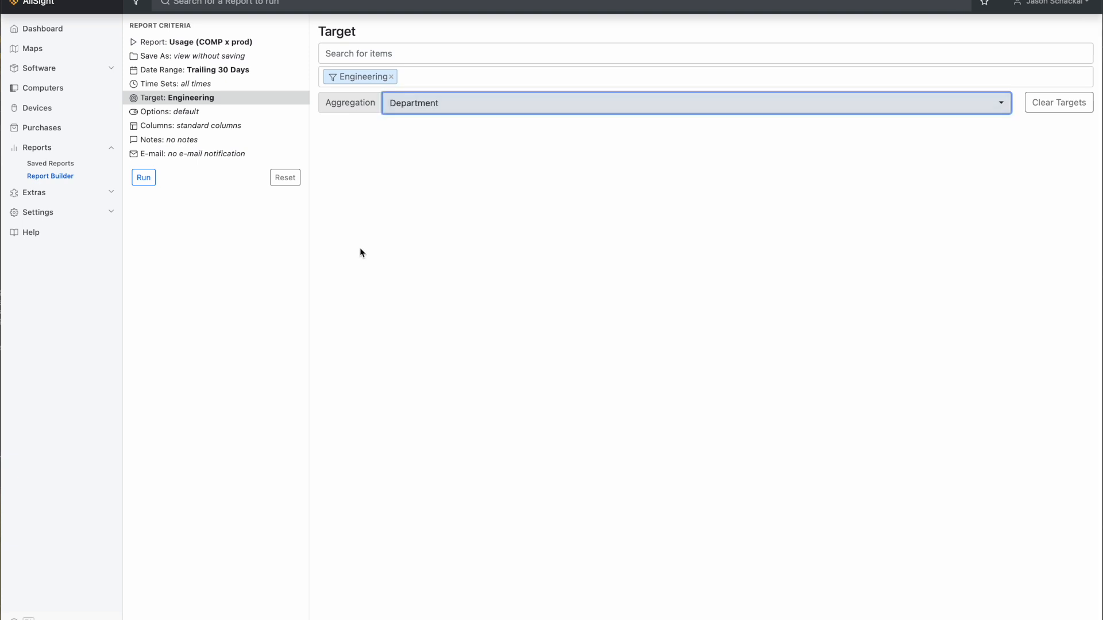
pyautogui.click(143, 183)
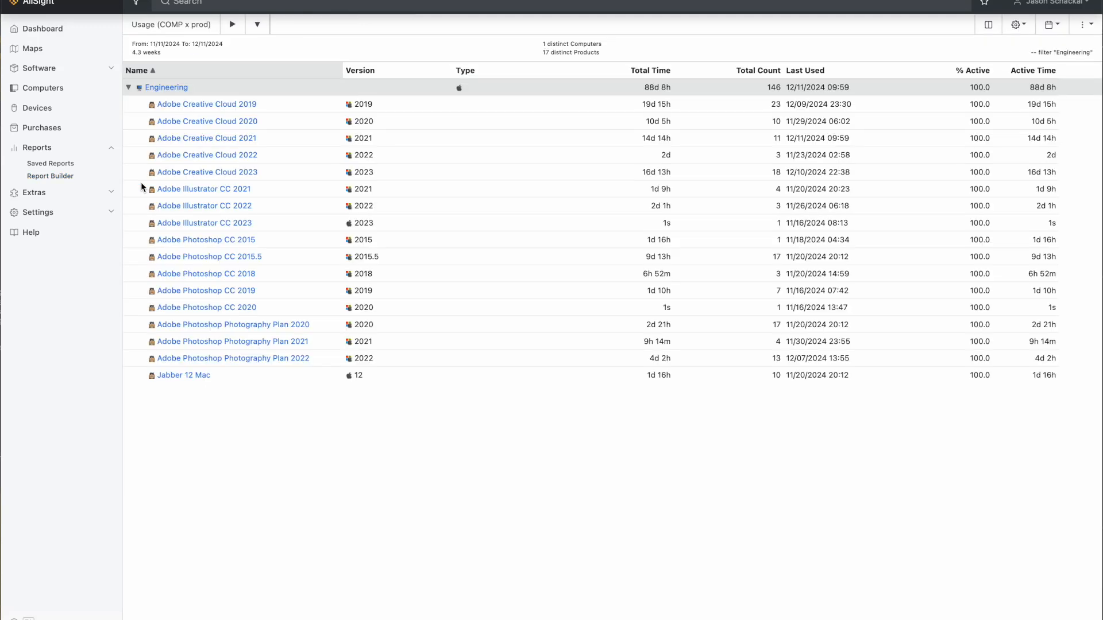